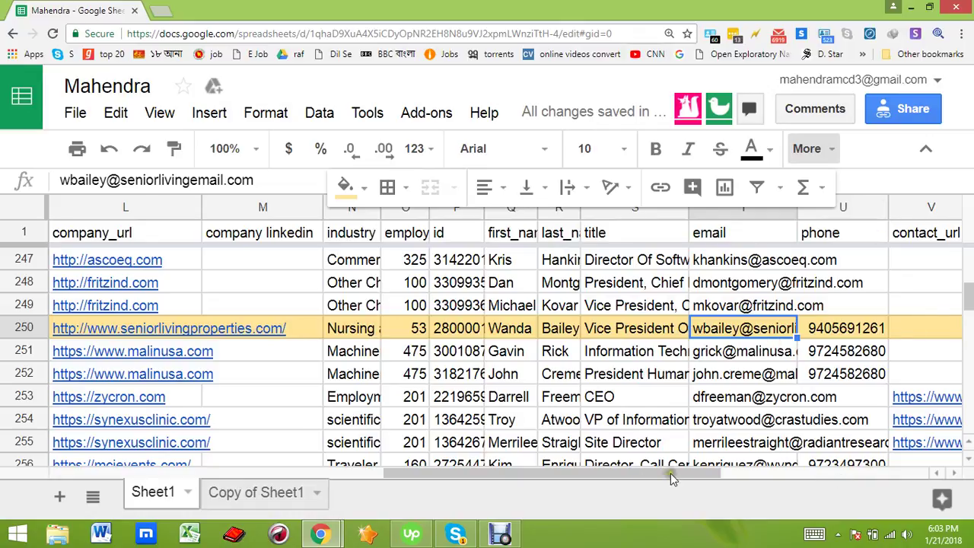
# - Examine the contact_url, company linkedin and company_url cells of row 250
pyautogui.click(943, 234)
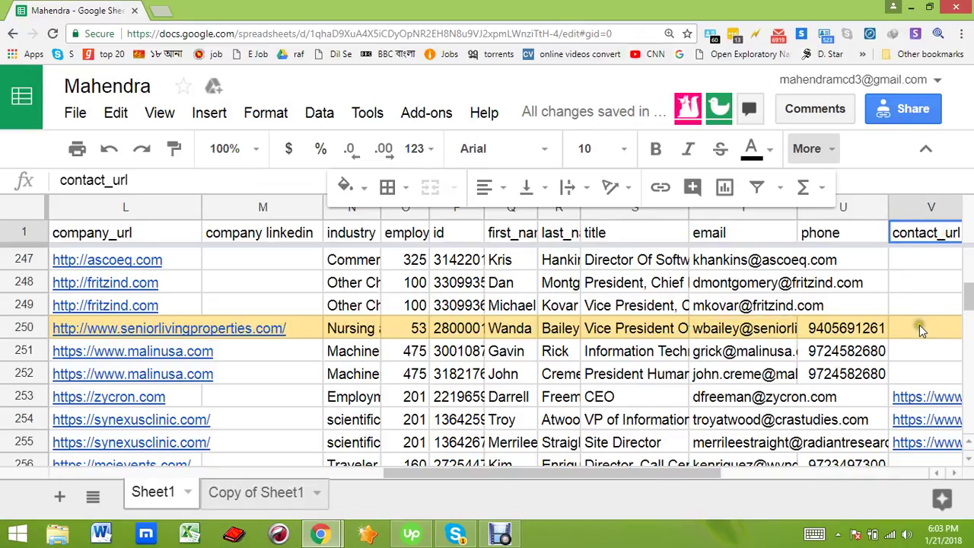
pyautogui.click(919, 325)
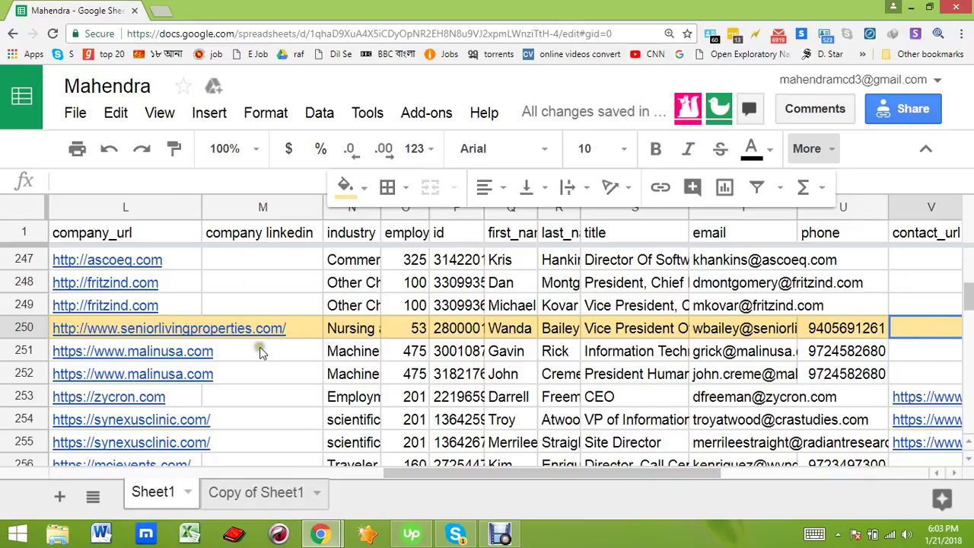
pyautogui.click(273, 335)
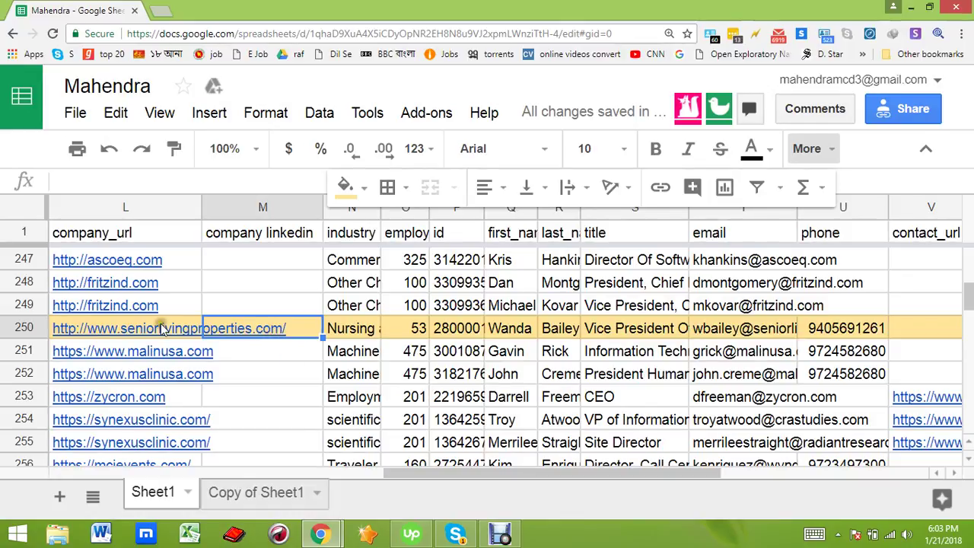
pyautogui.click(124, 329)
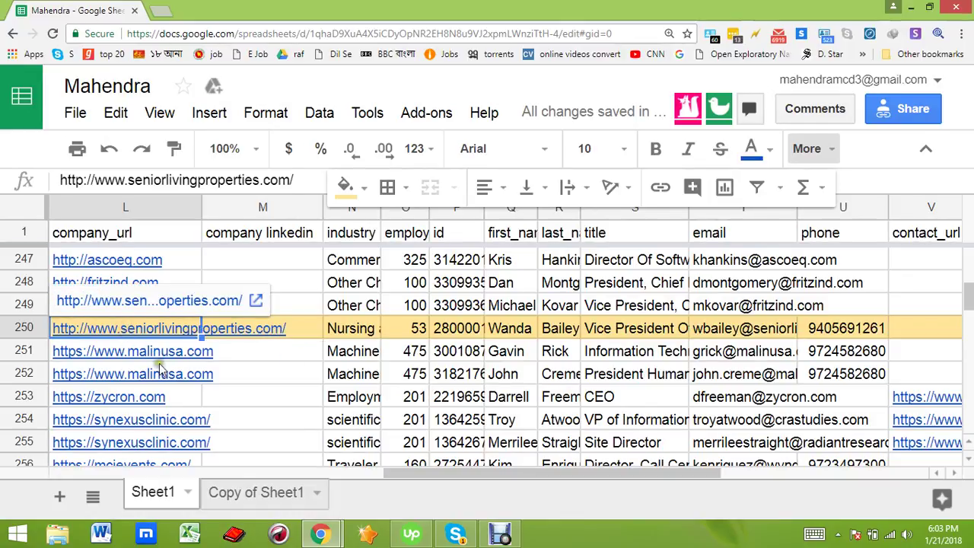
pyautogui.click(292, 334)
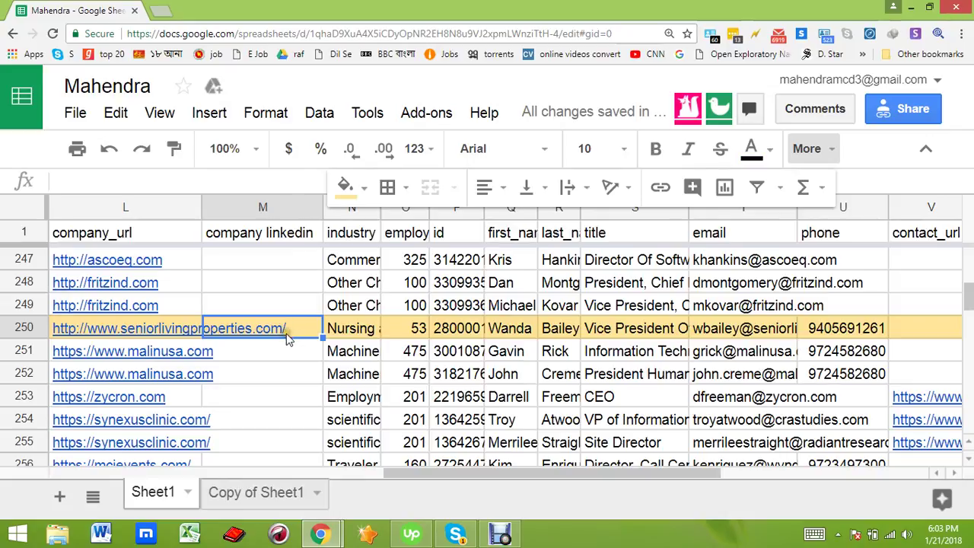
# - Copy the contact's email from row 250 and enter it as the recipient of a new Gmail message
pyautogui.click(735, 337)
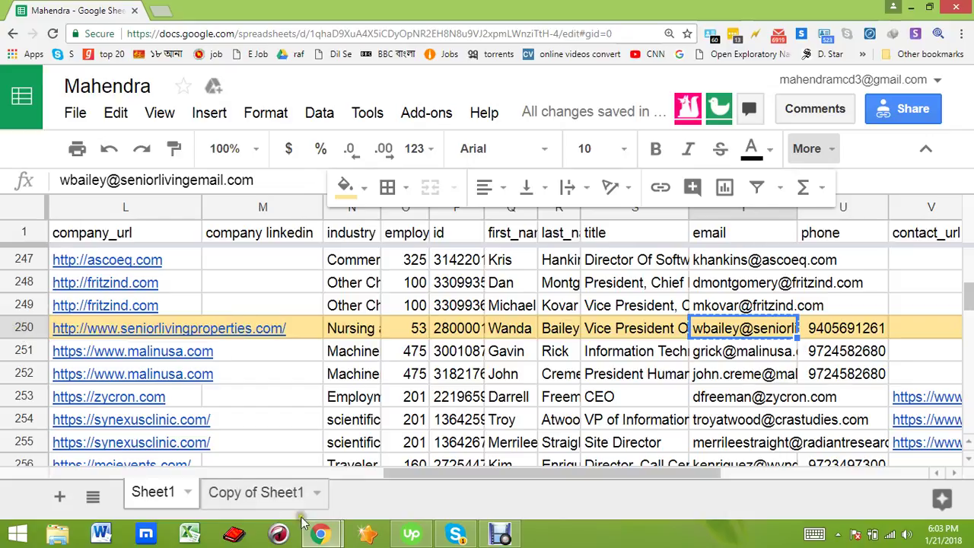
pyautogui.moveTo(320, 534)
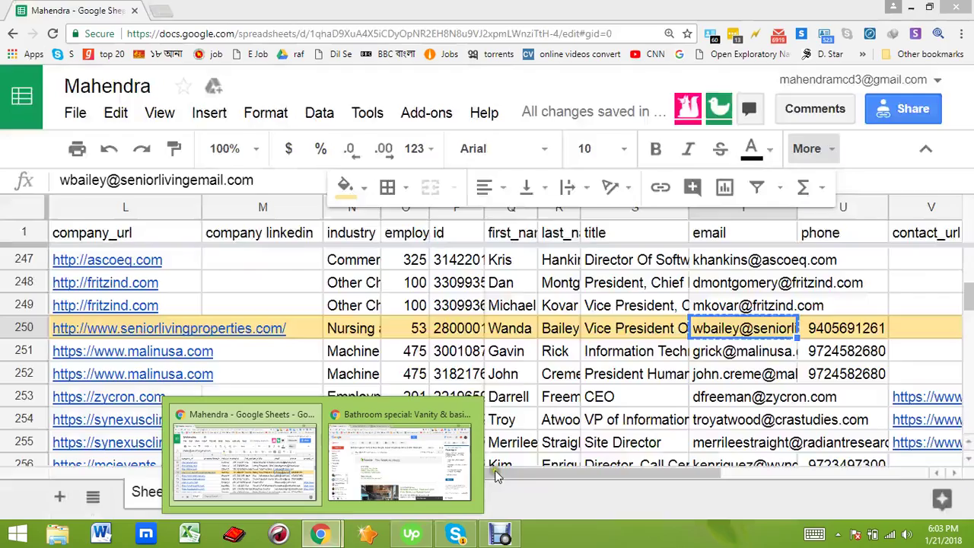
pyautogui.click(424, 467)
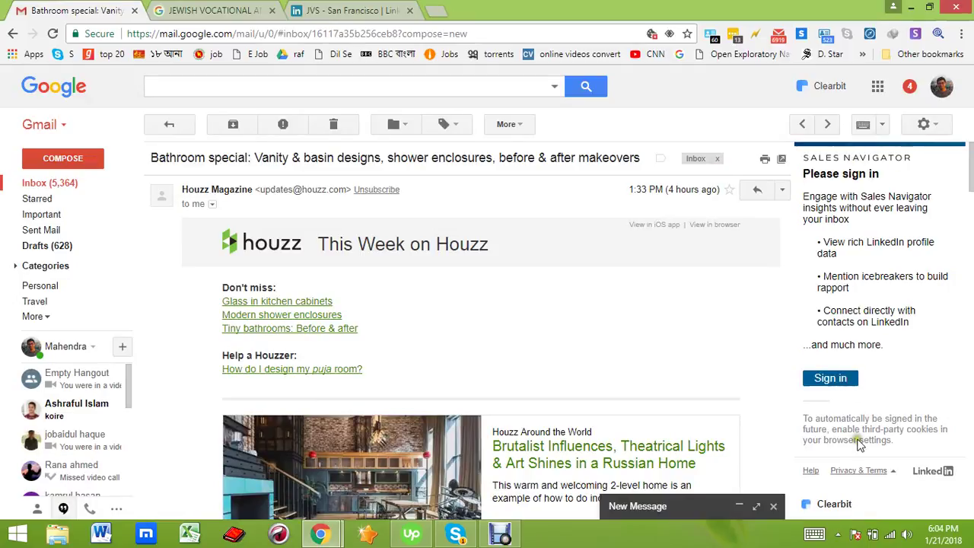
pyautogui.scroll(-4, 899, 346)
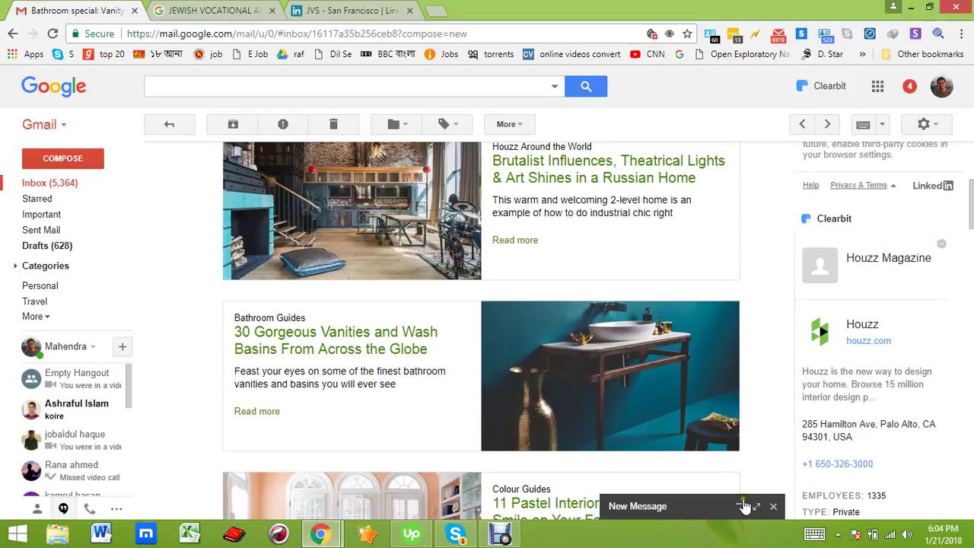
pyautogui.click(704, 507)
pyautogui.hotkey('ctrl', 'v')
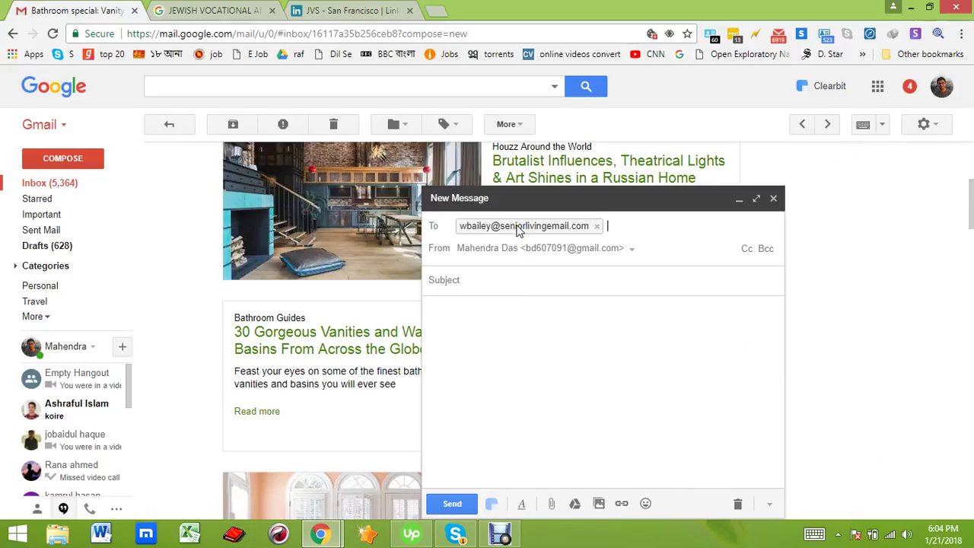
# - Check the Clearbit section beside the open mail for details on the entered recipient
pyautogui.scroll(3, 938, 235)
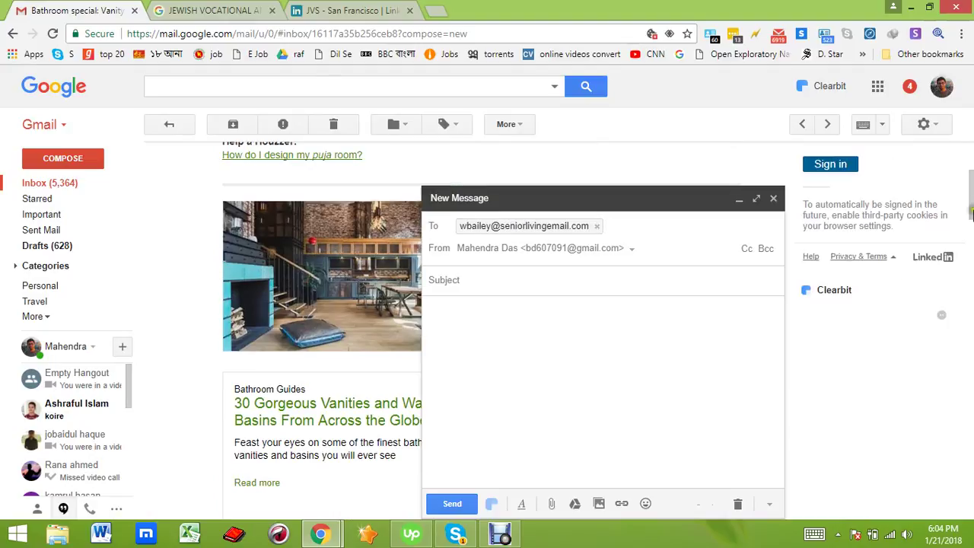
pyautogui.scroll(2, 907, 243)
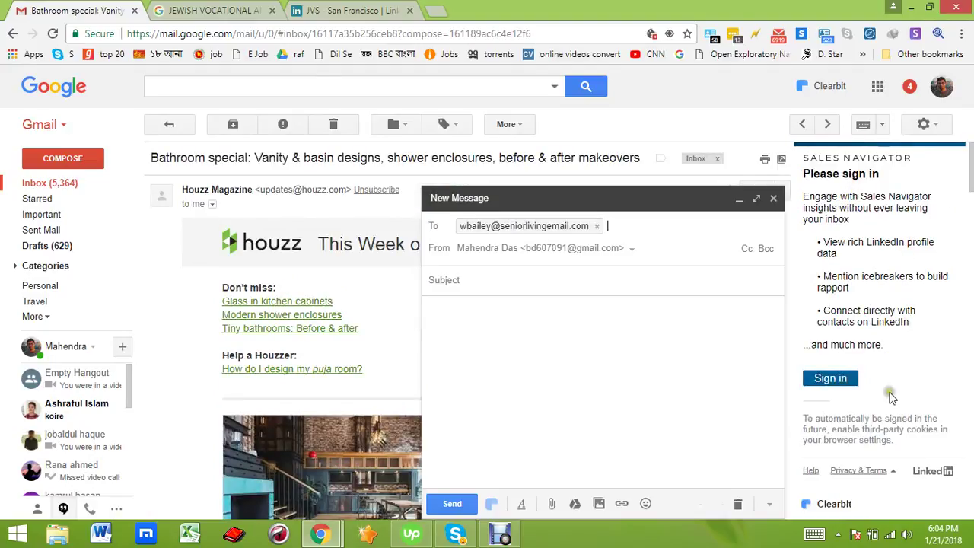
pyautogui.scroll(-2, 897, 329)
pyautogui.scroll(-2, 897, 329)
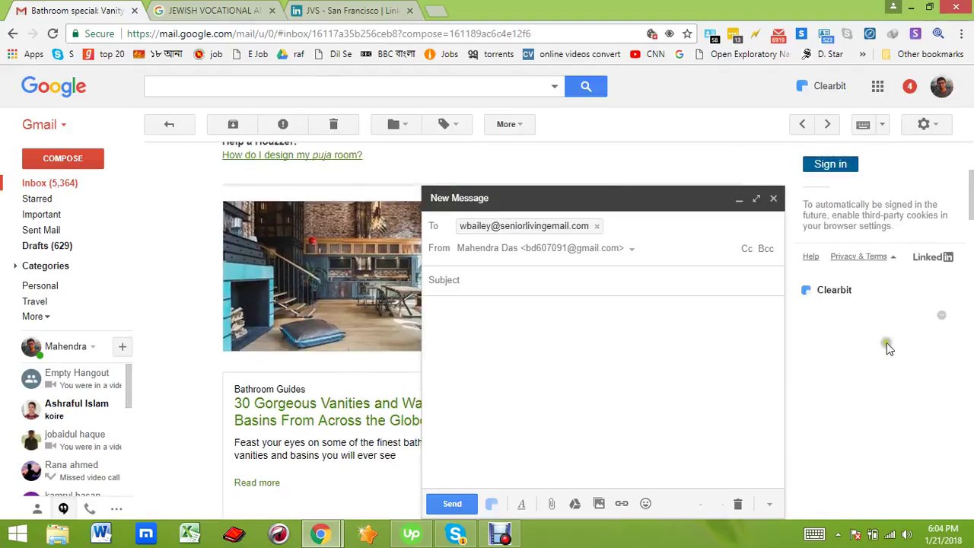
pyautogui.click(516, 225)
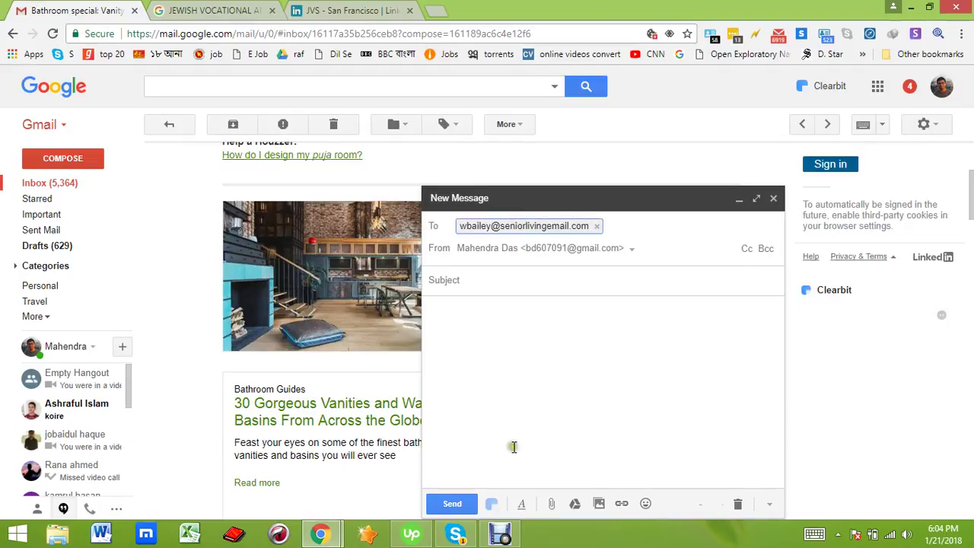
# - Return to the spreadsheet, copy the row 250 email again and re-enter it as the Gmail draft's recipient
pyautogui.click(500, 535)
pyautogui.click(438, 421)
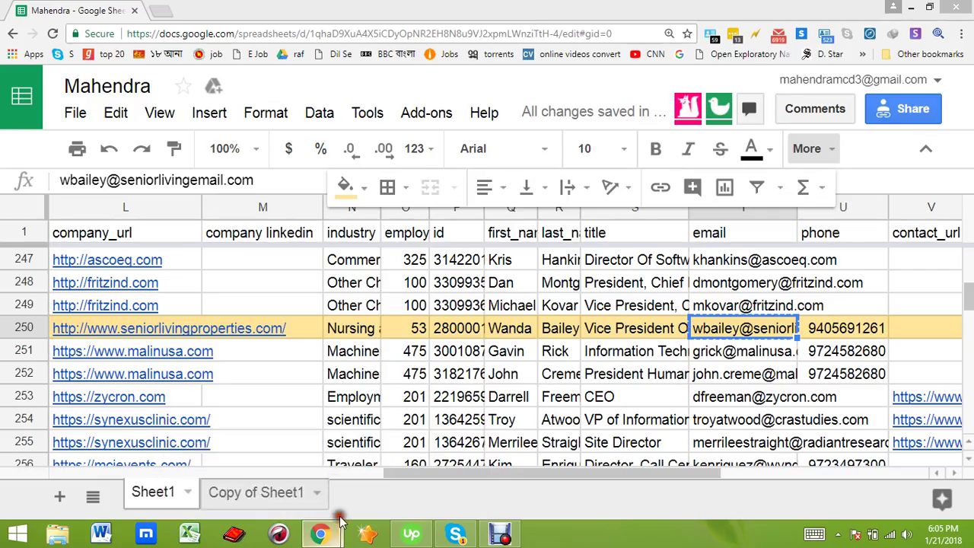
pyautogui.moveTo(318, 533)
pyautogui.click(386, 479)
pyautogui.hotkey('ctrl', 'v')
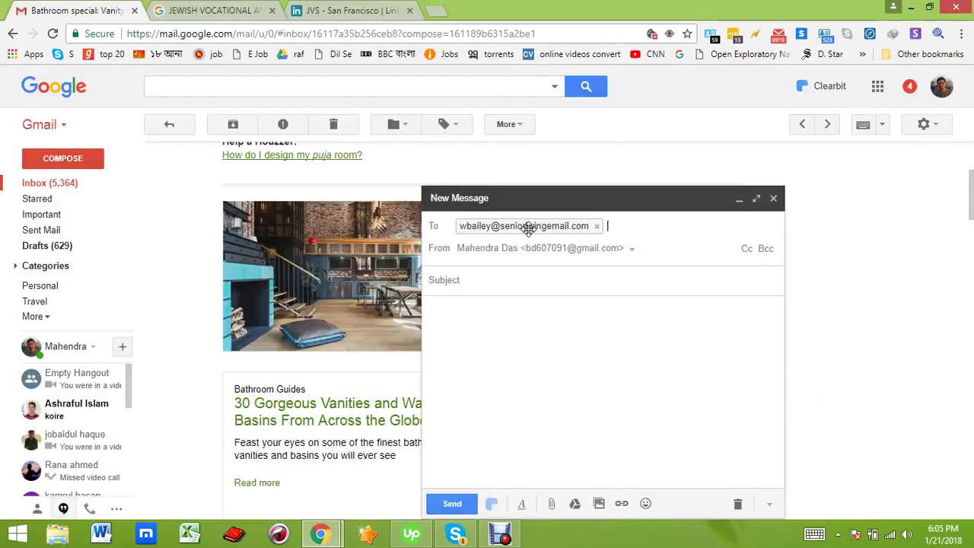
# - Check Clearbit again for the recipient's details and view the recipient's contact card
pyautogui.scroll(3, 891, 211)
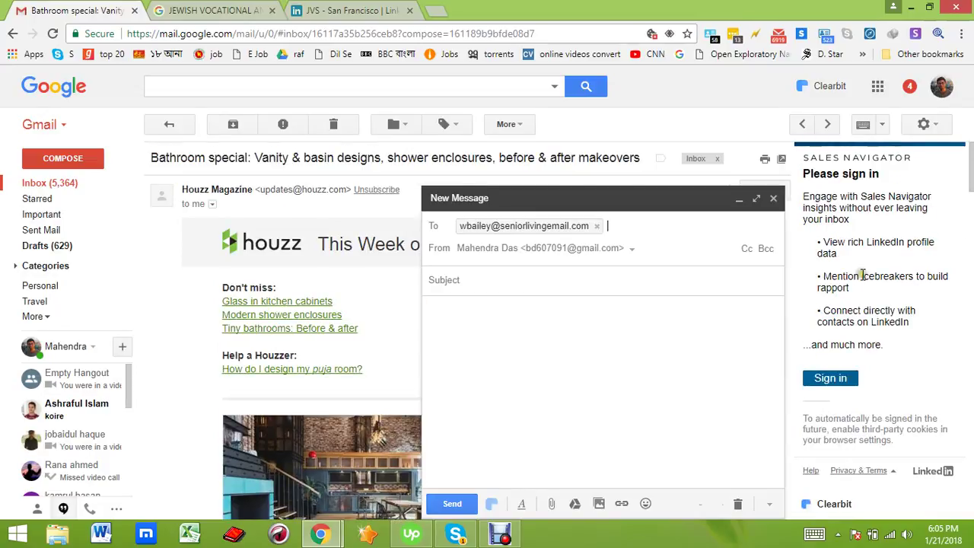
pyautogui.scroll(-2, 862, 275)
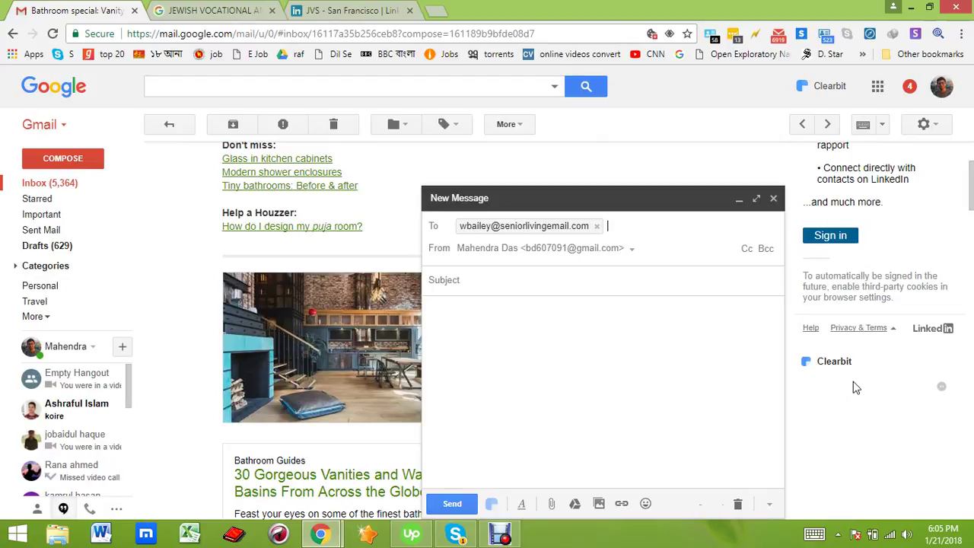
pyautogui.scroll(-2, 850, 409)
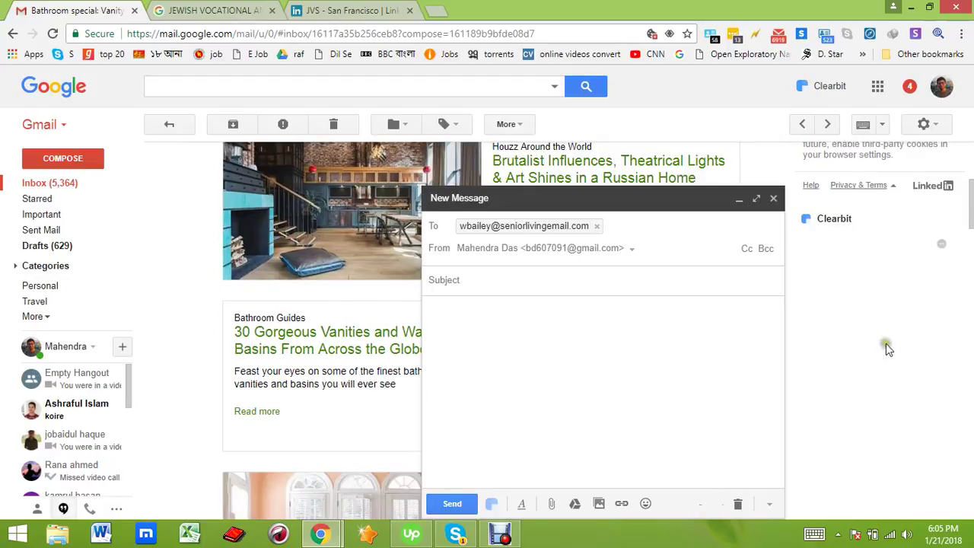
pyautogui.scroll(3, 892, 293)
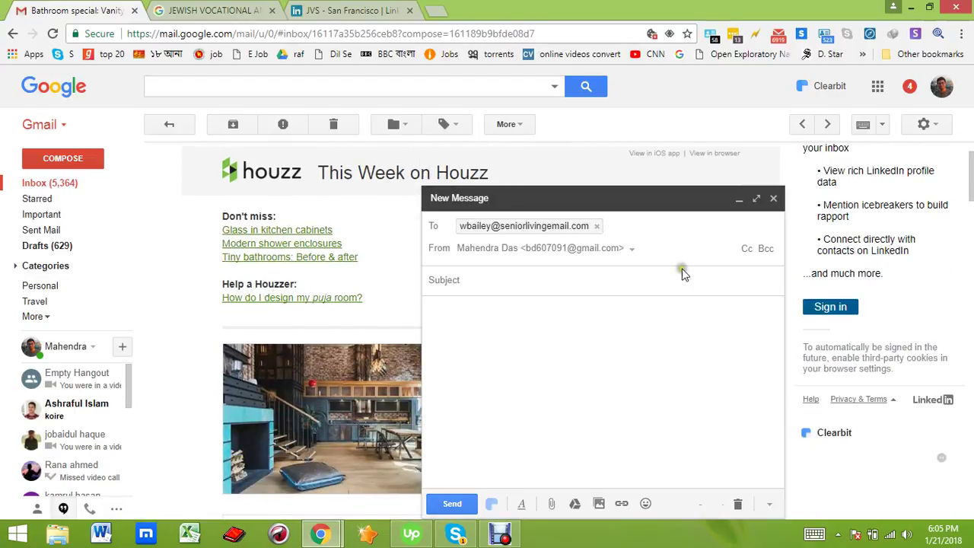
pyautogui.moveTo(547, 227)
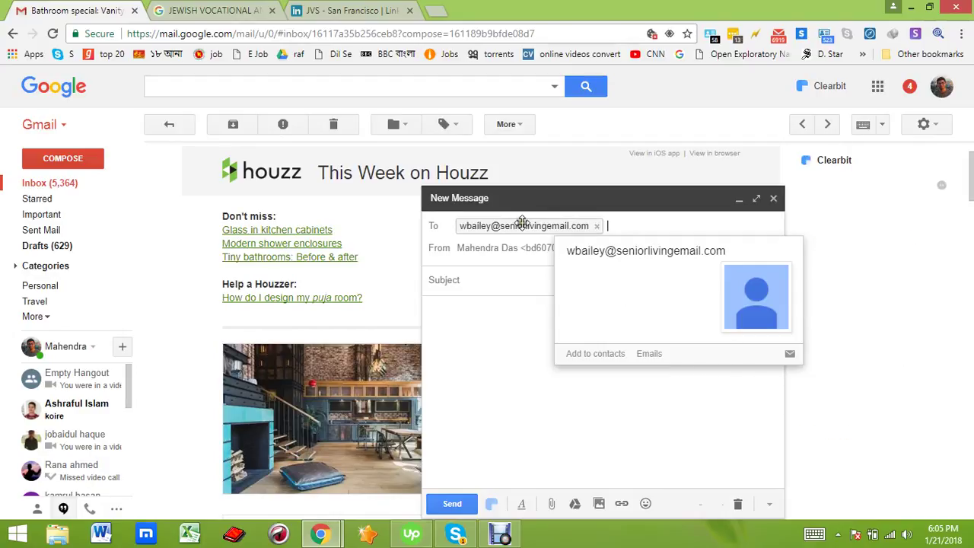
# - Switch to Google Sheets and set the text colour of the email cell in row 250 to red
pyautogui.hotkey('alt', 'Tab')
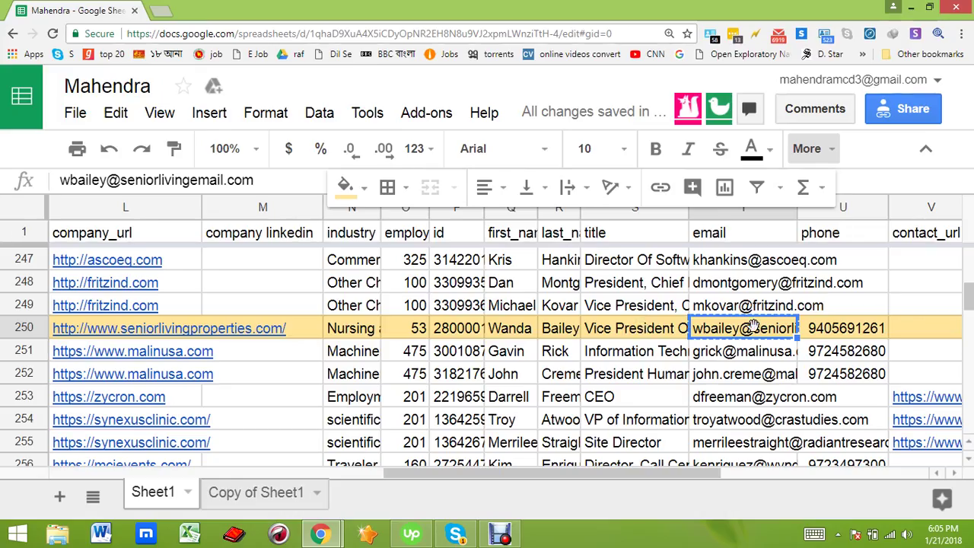
pyautogui.click(769, 149)
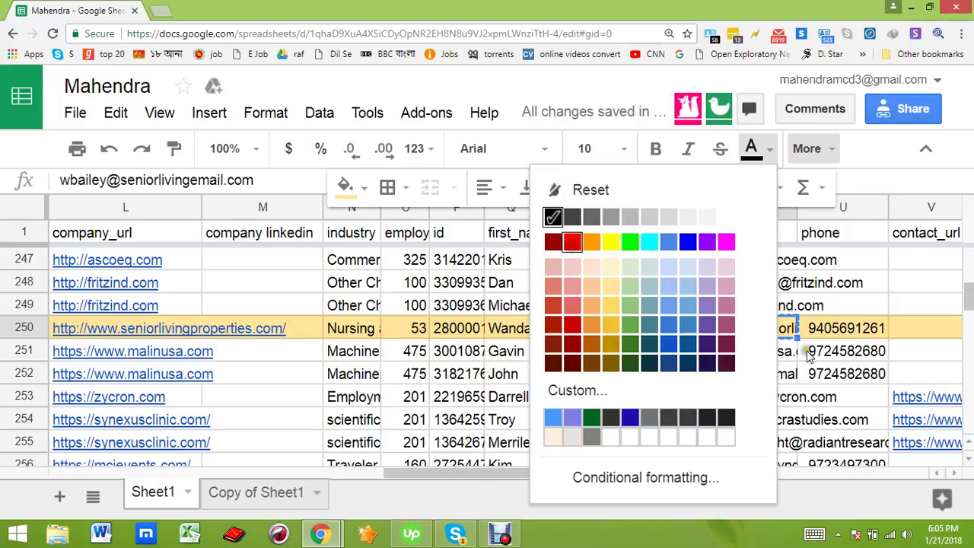
pyautogui.click(573, 242)
# - Copy the contact's email from row 251 and replace the Gmail draft's recipient with it
pyautogui.click(739, 352)
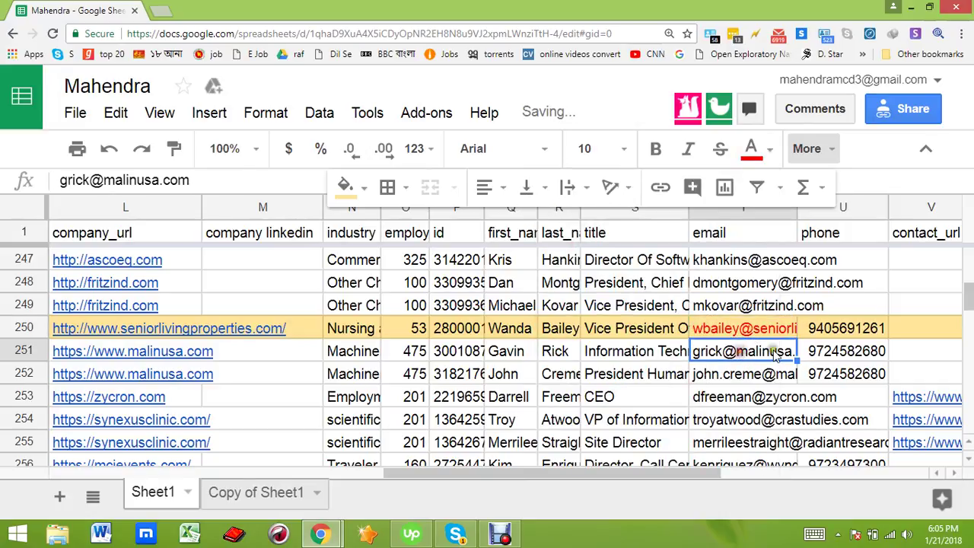
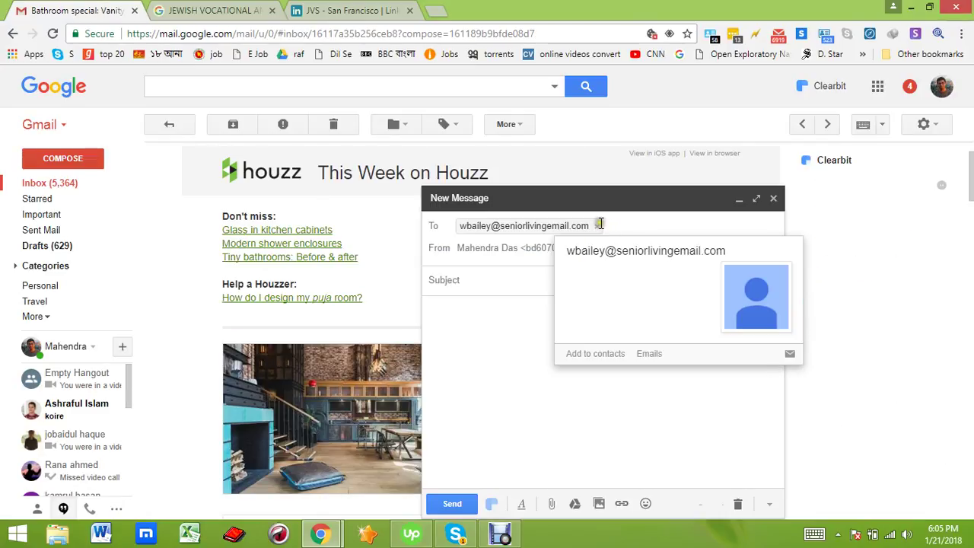
pyautogui.click(595, 226)
pyautogui.hotkey('ctrl', 'v')
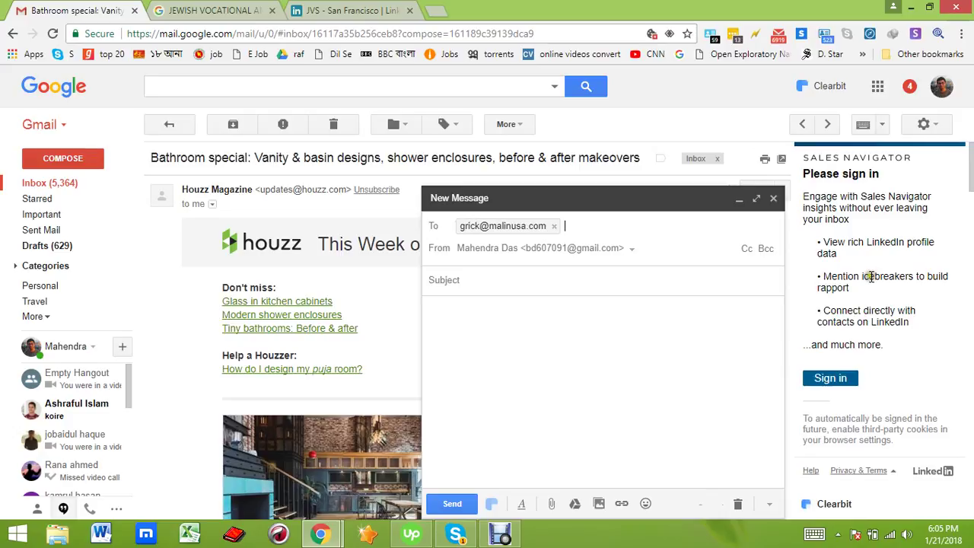
# - Open the personal LinkedIn profile from the Clearbit details and highlight the company domain malinusa.com
pyautogui.scroll(-4, 896, 304)
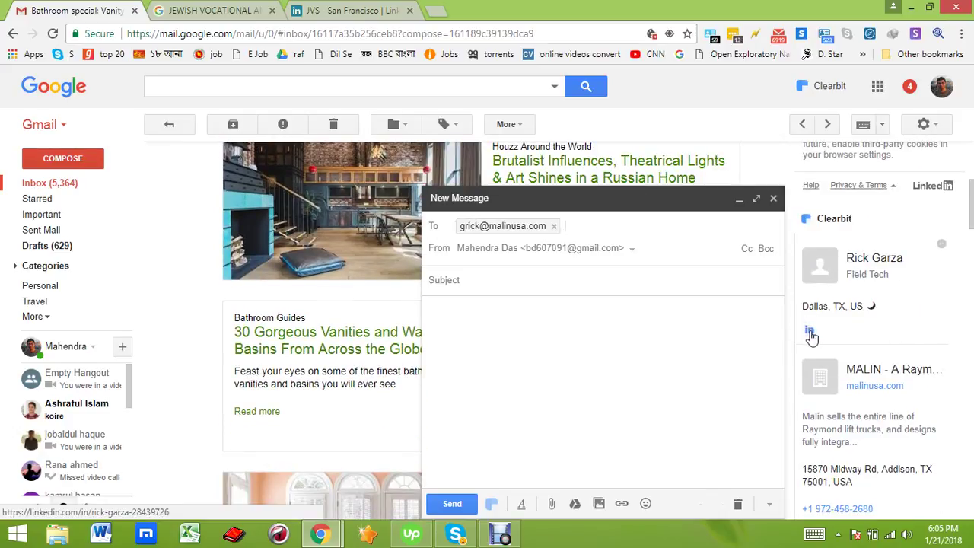
pyautogui.click(811, 336)
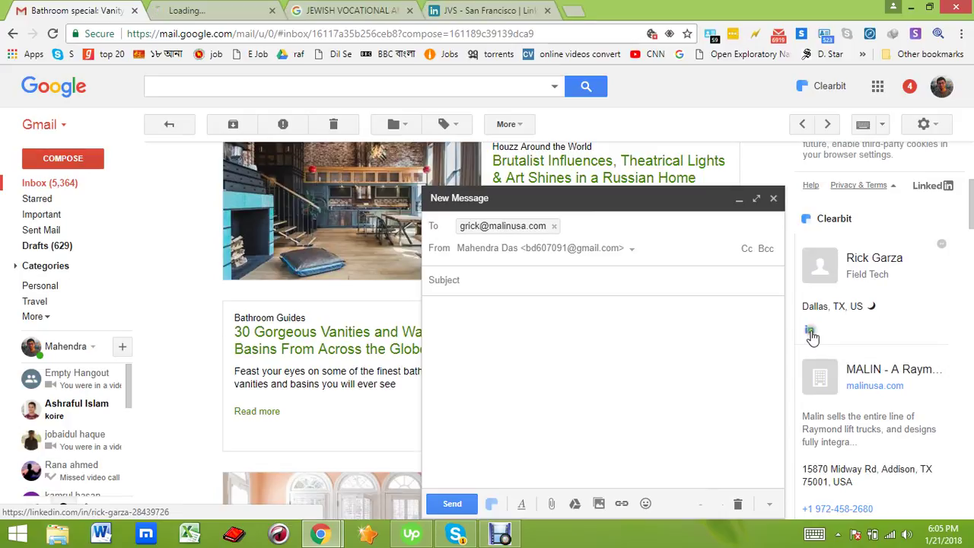
pyautogui.scroll(-1, 905, 343)
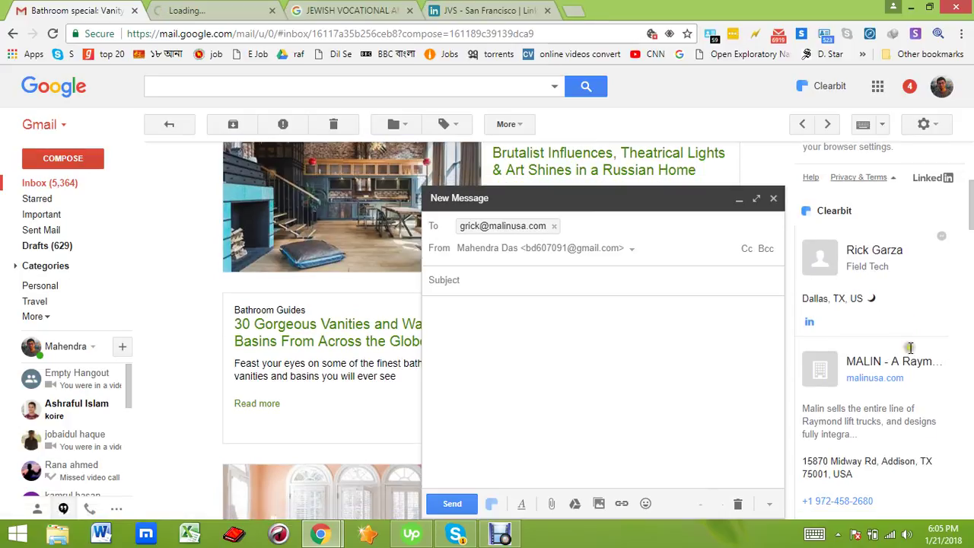
pyautogui.scroll(-1, 910, 348)
pyautogui.moveTo(909, 316); pyautogui.dragTo(841, 317)
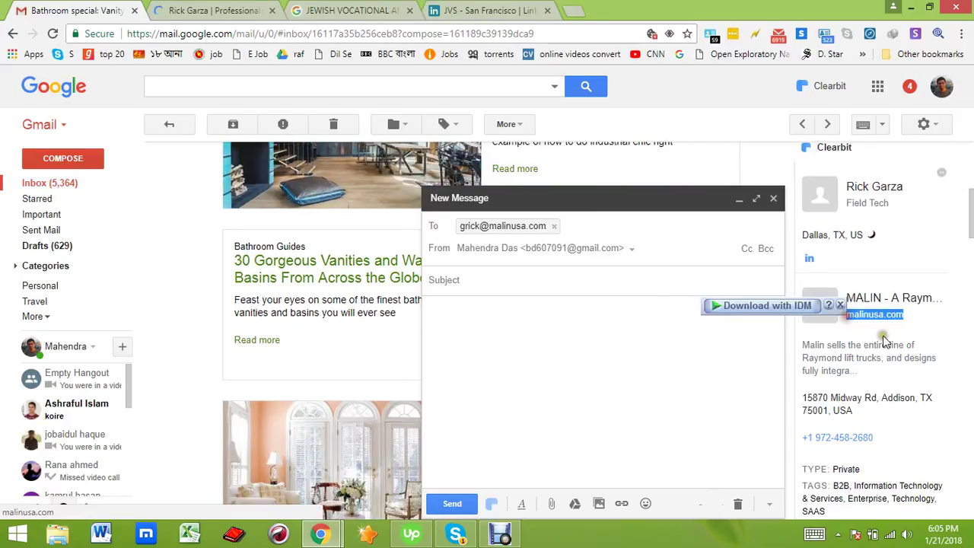
# - Copy the company's LinkedIn link address from Clearbit and paste it into the company linkedin cell of row 251
pyautogui.hotkey('alt', 'Tab')
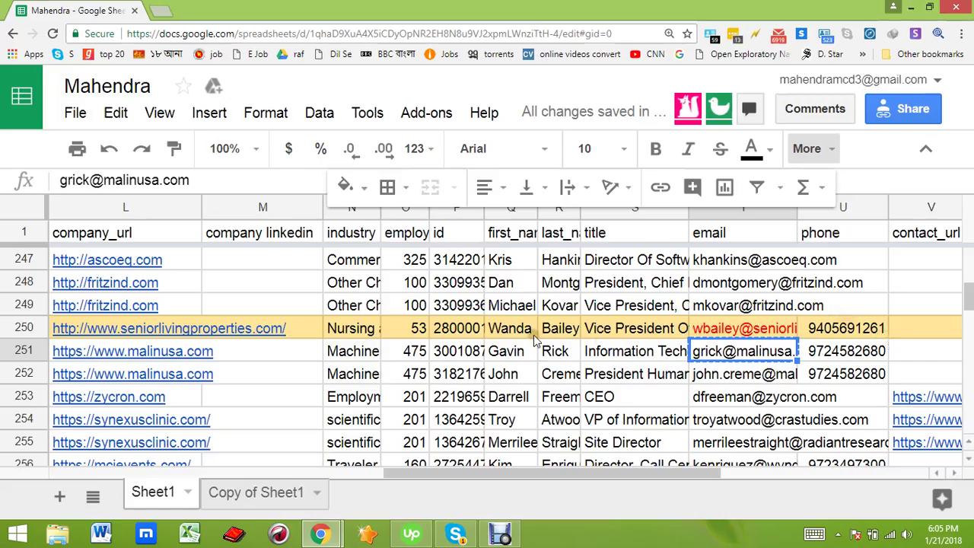
pyautogui.click(253, 350)
pyautogui.hotkey('alt', 'Tab')
pyautogui.scroll(-2, 884, 363)
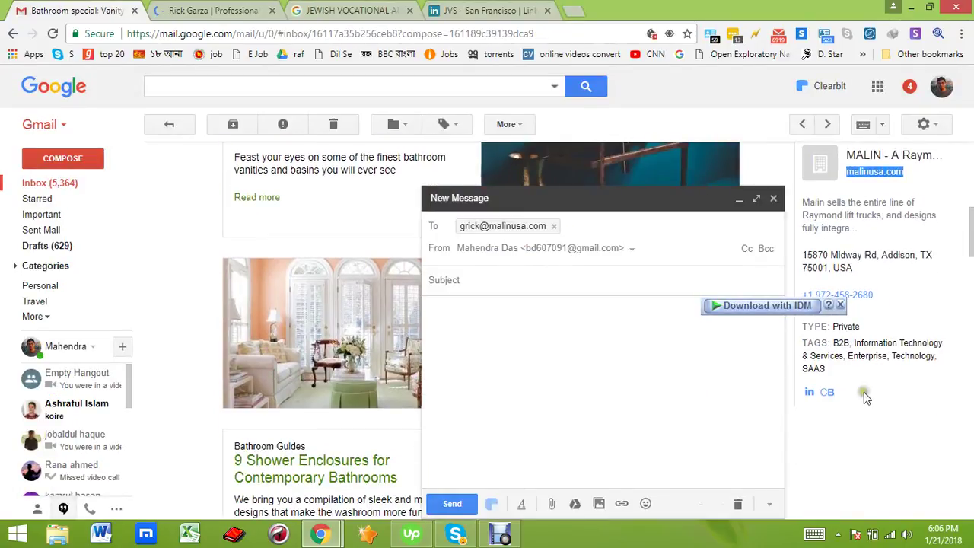
pyautogui.rightClick(807, 392)
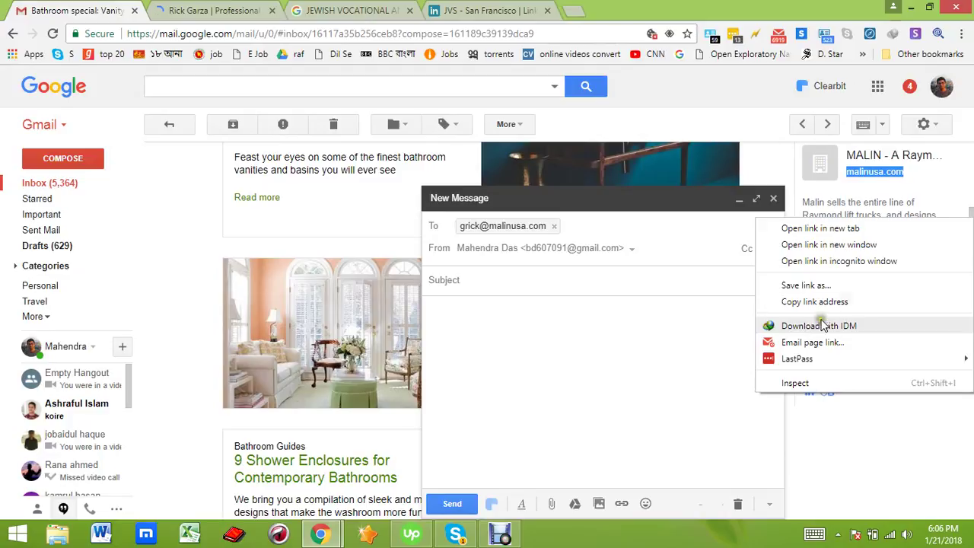
pyautogui.click(818, 301)
pyautogui.hotkey('alt', 'Tab')
pyautogui.hotkey('ctrl', 'v')
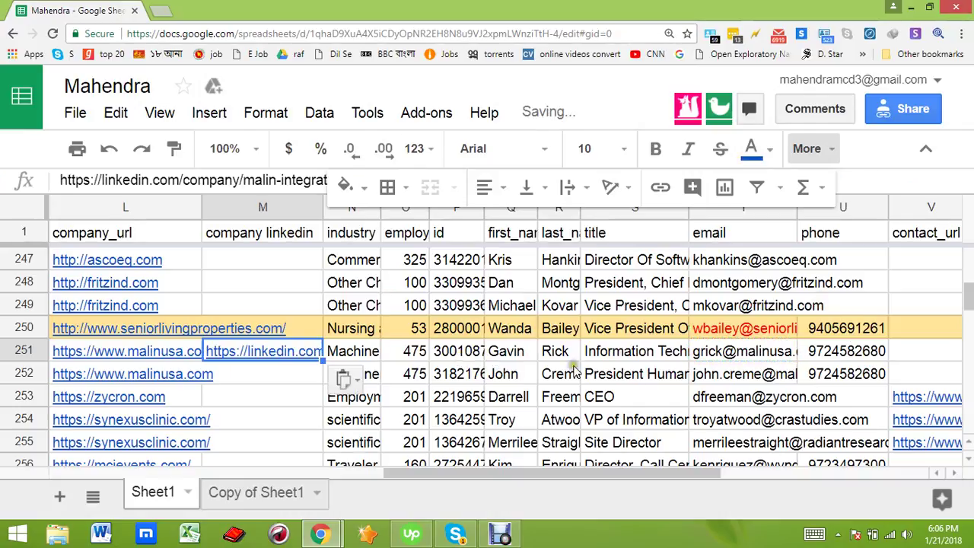
pyautogui.hotkey('alt', 'Tab')
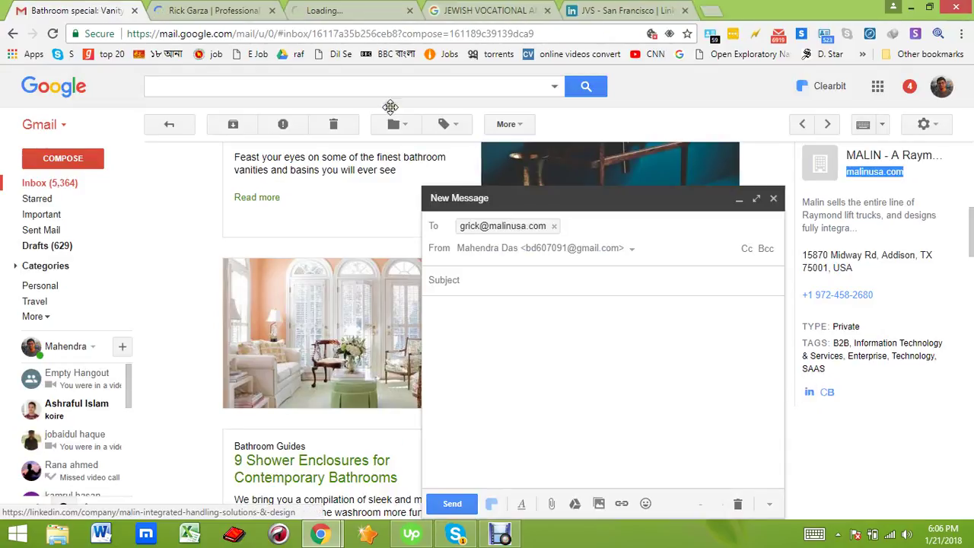
pyautogui.hotkey('alt', 'Tab')
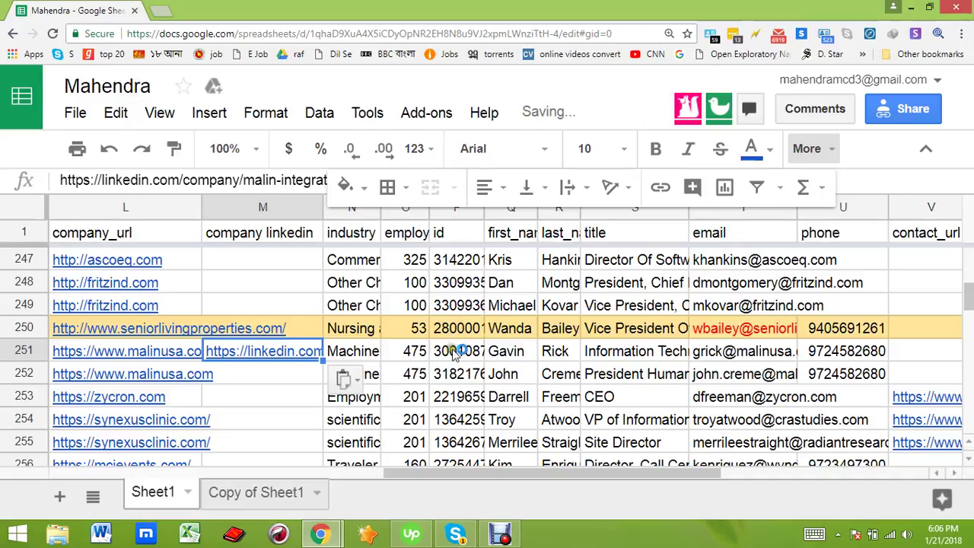
pyautogui.click(418, 232)
pyautogui.click(821, 147)
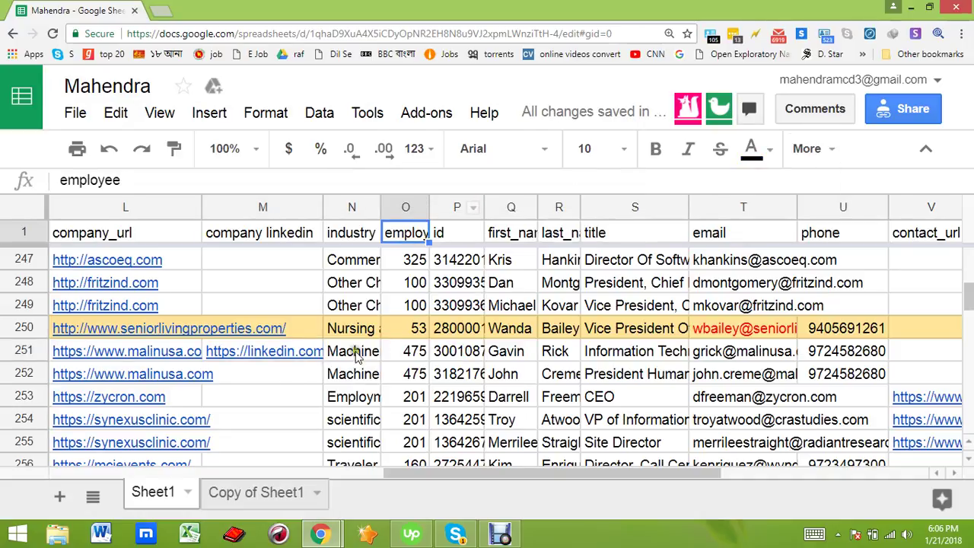
pyautogui.click(409, 352)
# - Switch to the contact's open LinkedIn profile and examine the headline and current company
pyautogui.hotkey('alt', 'Tab')
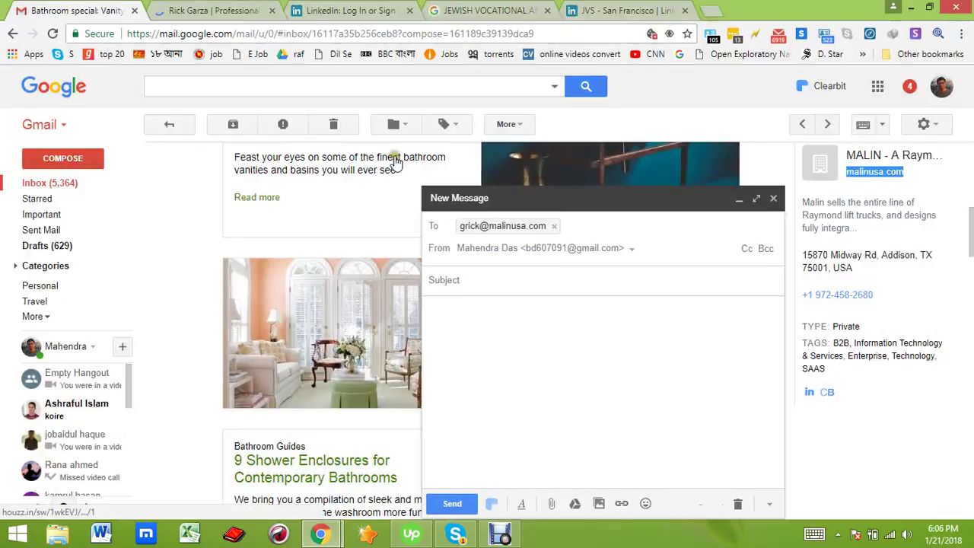
pyautogui.hotkey('ctrl', 'Tab')
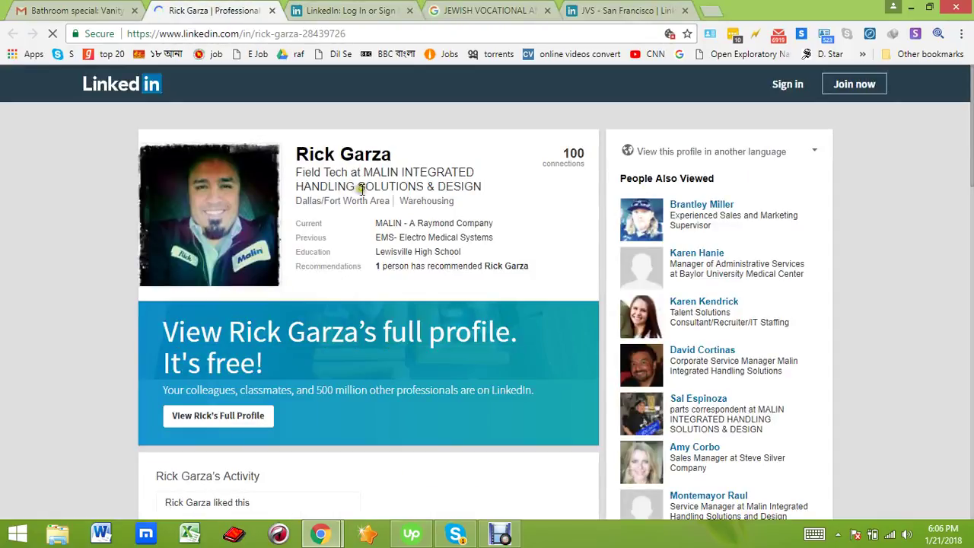
pyautogui.click(358, 10)
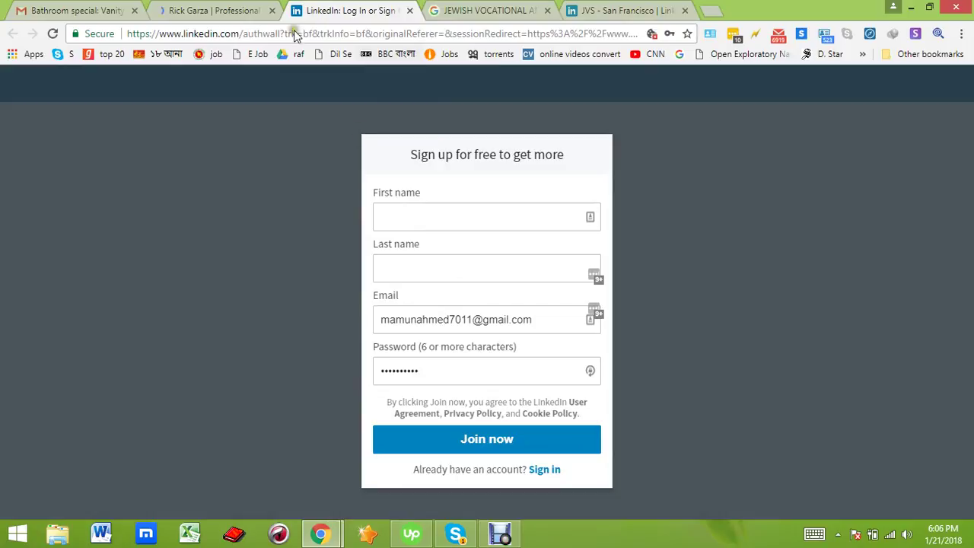
pyautogui.click(228, 10)
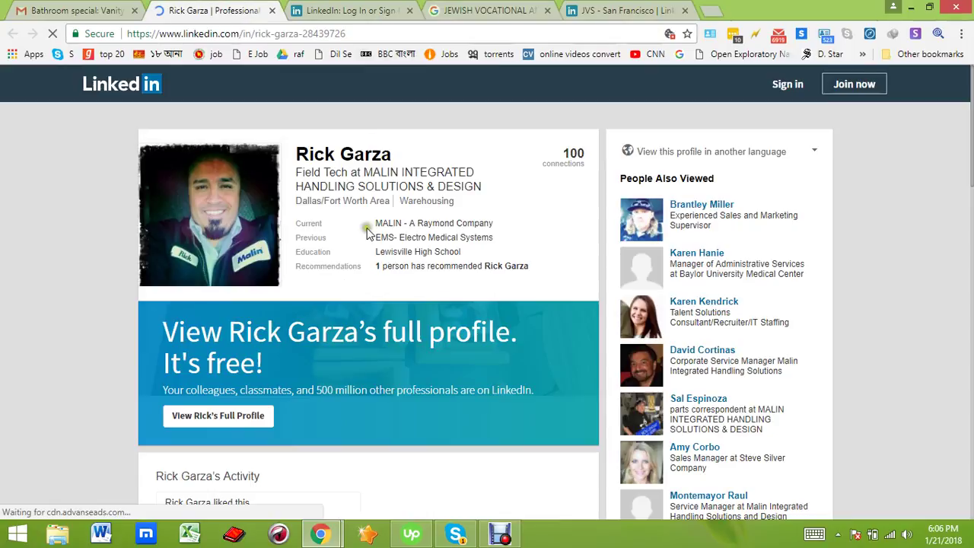
pyautogui.scroll(-2, 315, 252)
pyautogui.scroll(2, 342, 327)
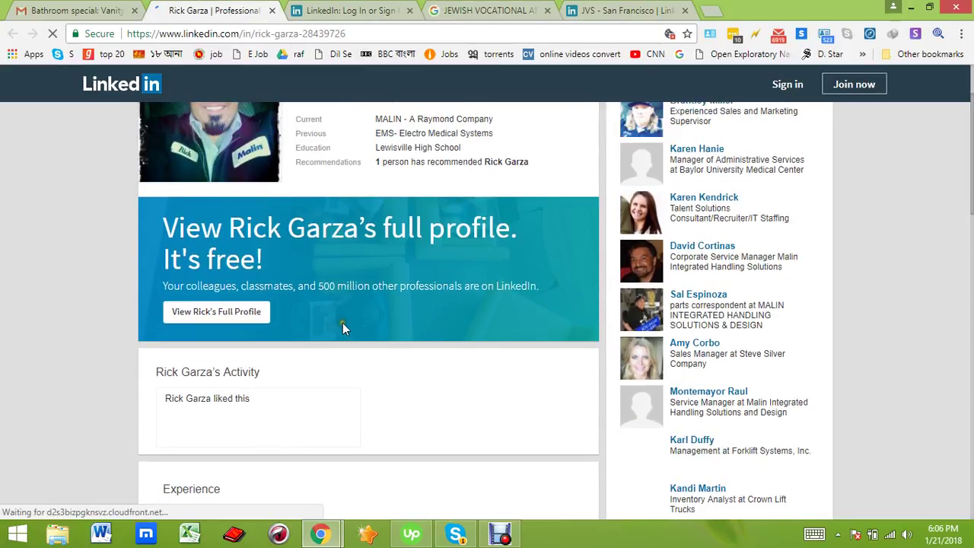
# - Copy the contact's LinkedIn profile address and paste it into the contact_url cell of row 251 in Google Sheets
pyautogui.hotkey('alt', 'Tab')
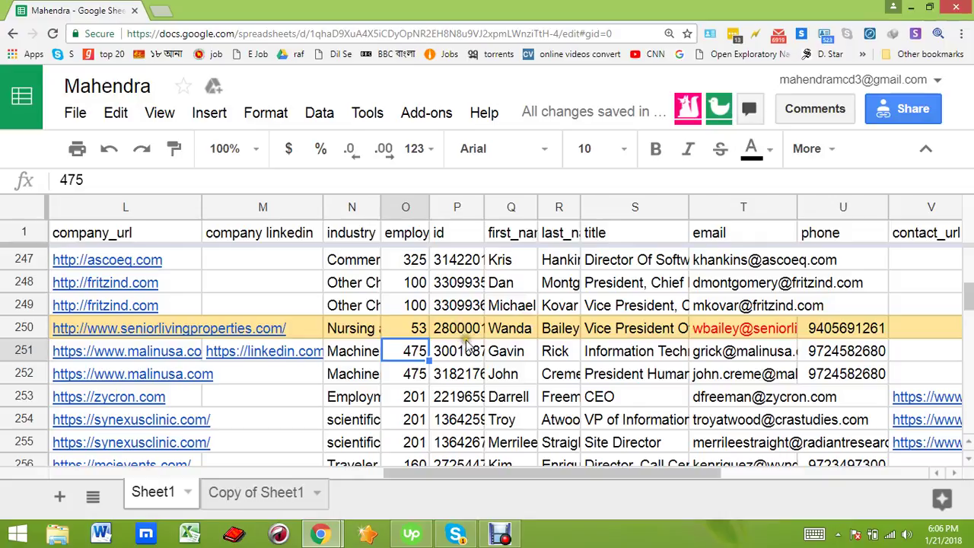
pyautogui.click(263, 357)
pyautogui.click(415, 356)
pyautogui.click(910, 352)
pyautogui.hotkey('alt', 'Tab')
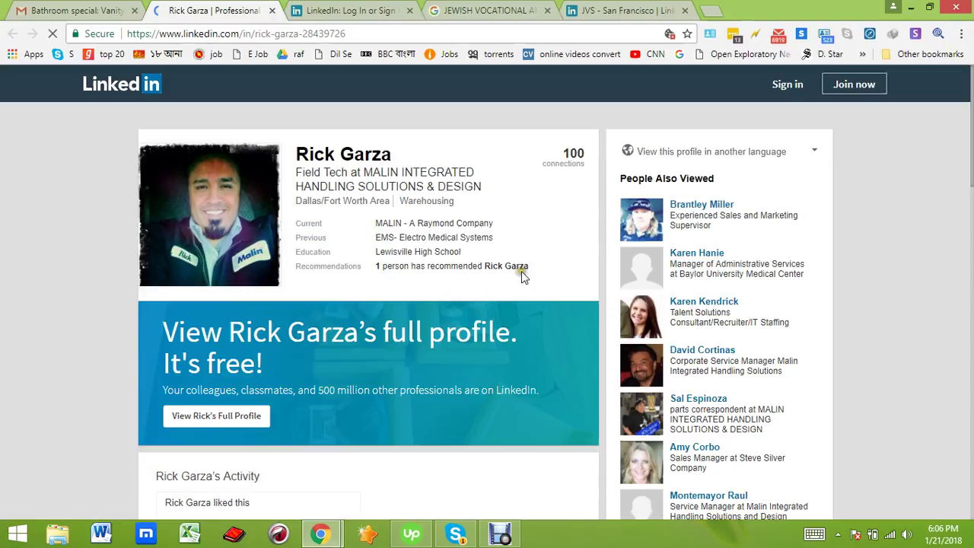
pyautogui.hotkey('ctrl', 'c')
pyautogui.hotkey('alt', 'Tab')
pyautogui.hotkey('ctrl', 'v')
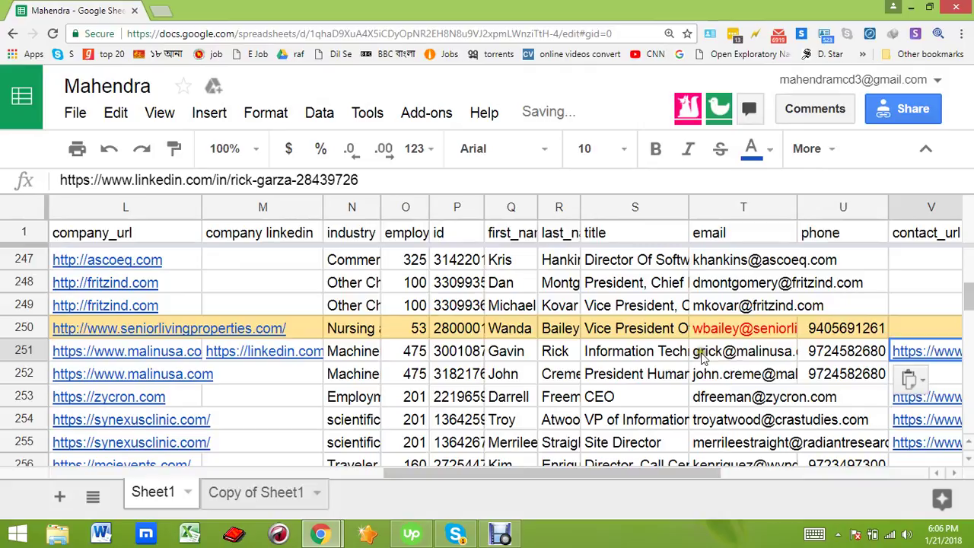
# - Check the title cell of row 251, then read through the contact's LinkedIn profile to compare the job details, dismissing the mail notification
pyautogui.click(617, 359)
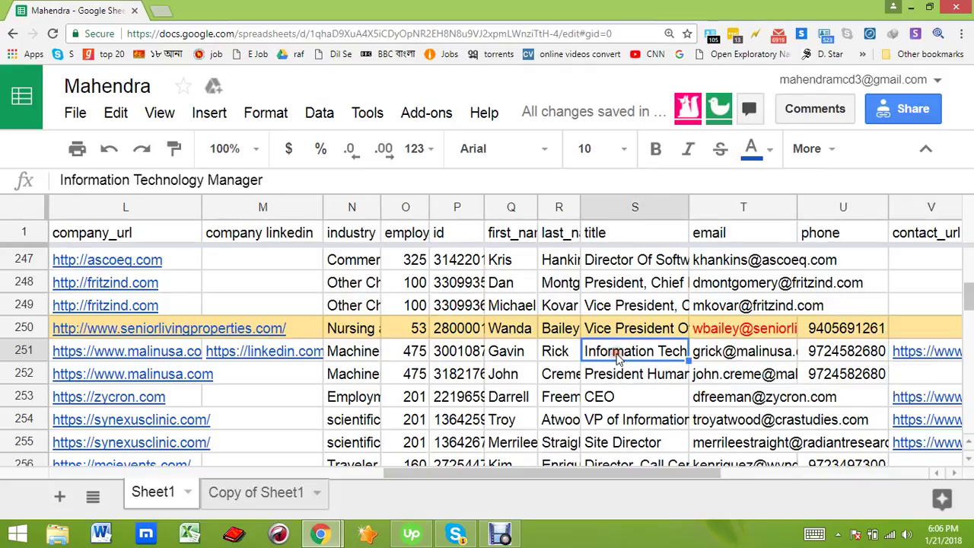
pyautogui.hotkey('alt', 'Tab')
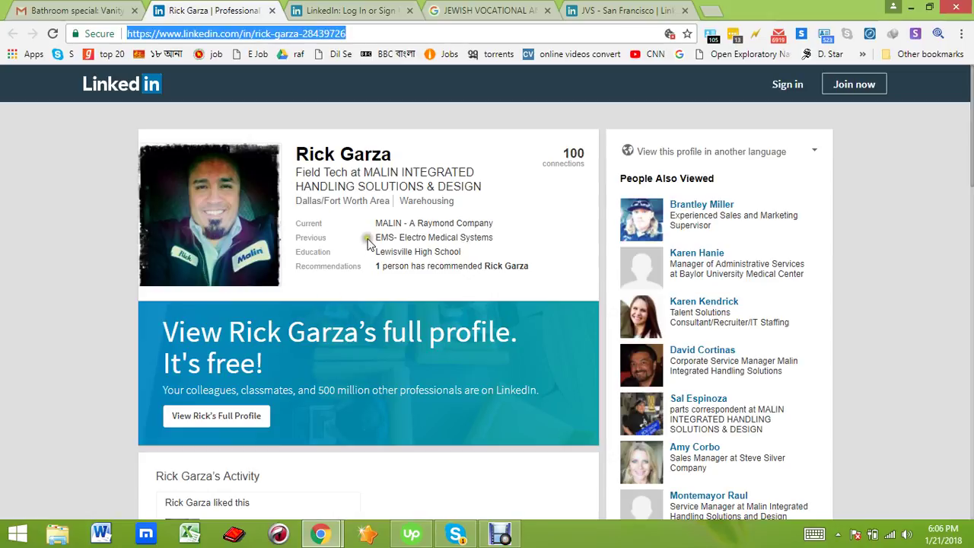
pyautogui.scroll(-3, 365, 245)
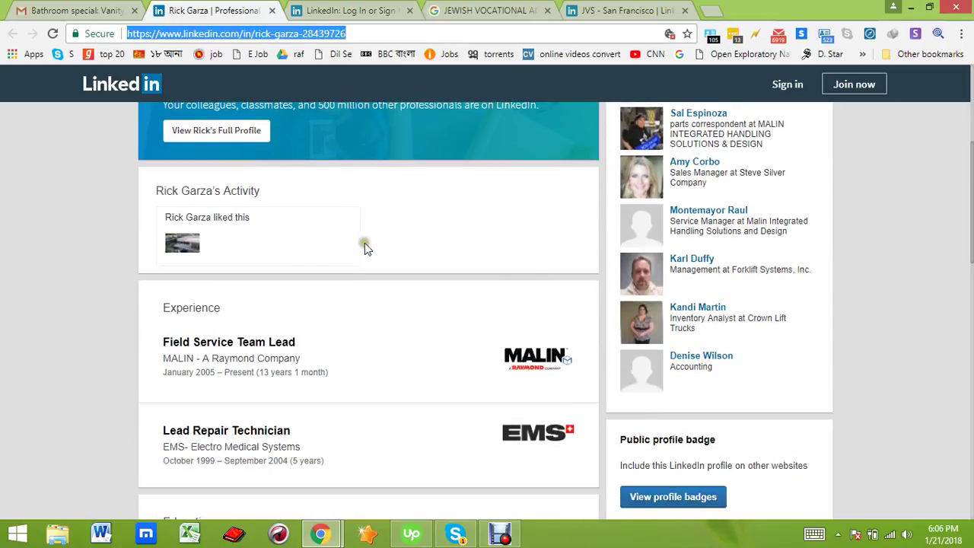
pyautogui.scroll(-3, 364, 242)
pyautogui.scroll(1, 405, 287)
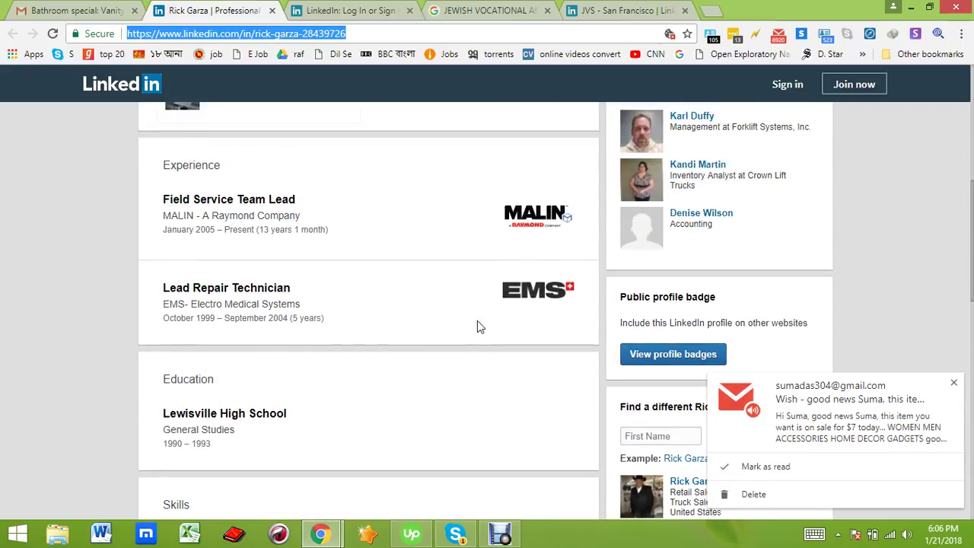
pyautogui.scroll(-5, 403, 342)
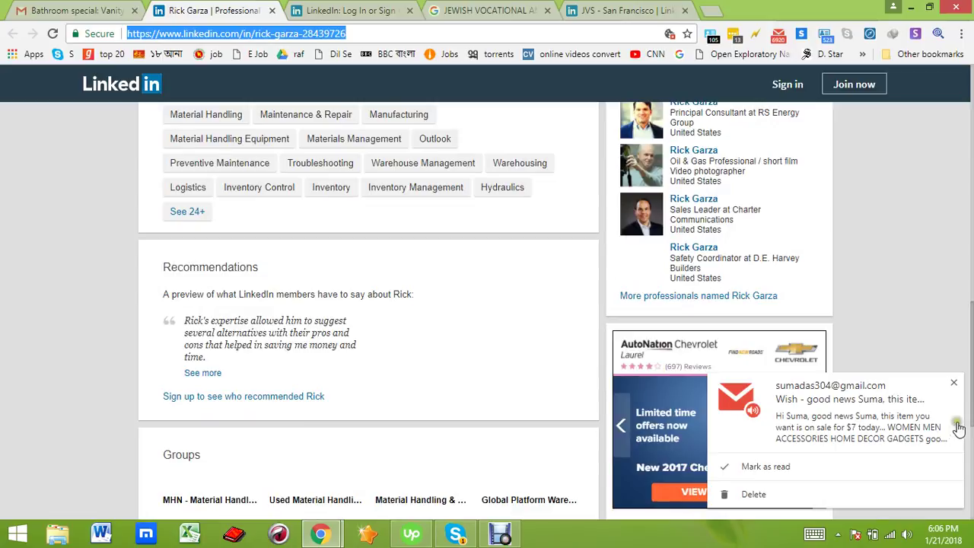
pyautogui.click(953, 382)
pyautogui.scroll(-2, 172, 416)
pyautogui.scroll(-2, 172, 416)
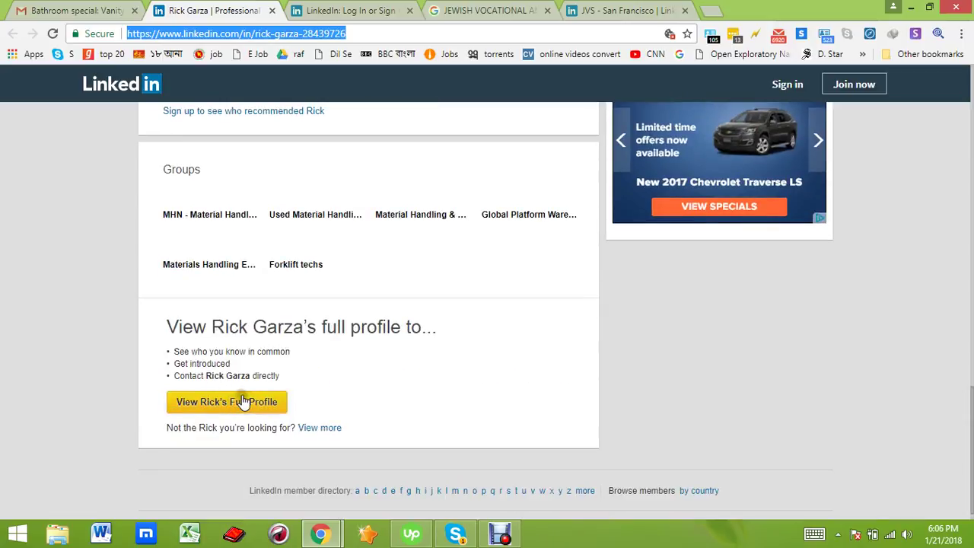
pyautogui.scroll(15, 137, 355)
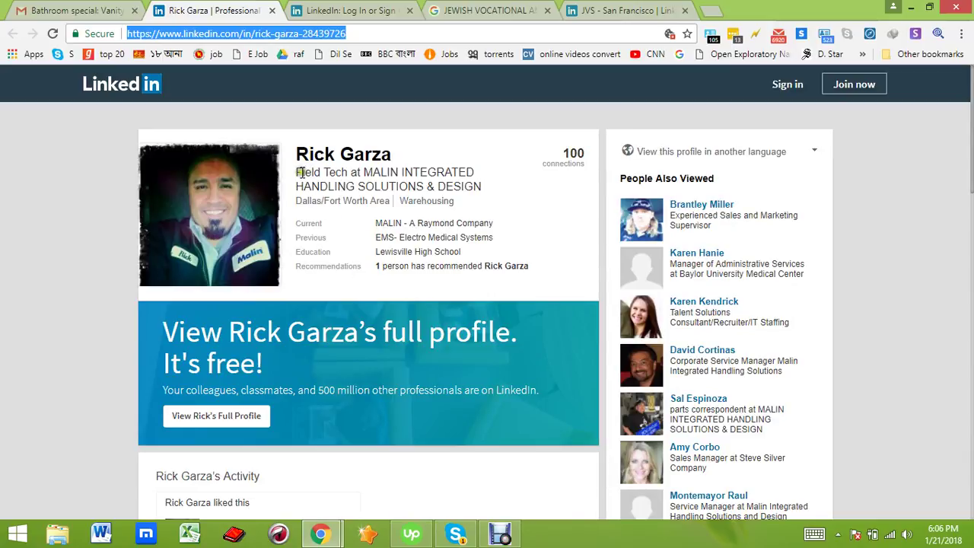
# - Highlight the job title Field Tech in the profile headline, examine the Experience section and dismiss the Skype notification
pyautogui.moveTo(296, 173); pyautogui.dragTo(347, 173)
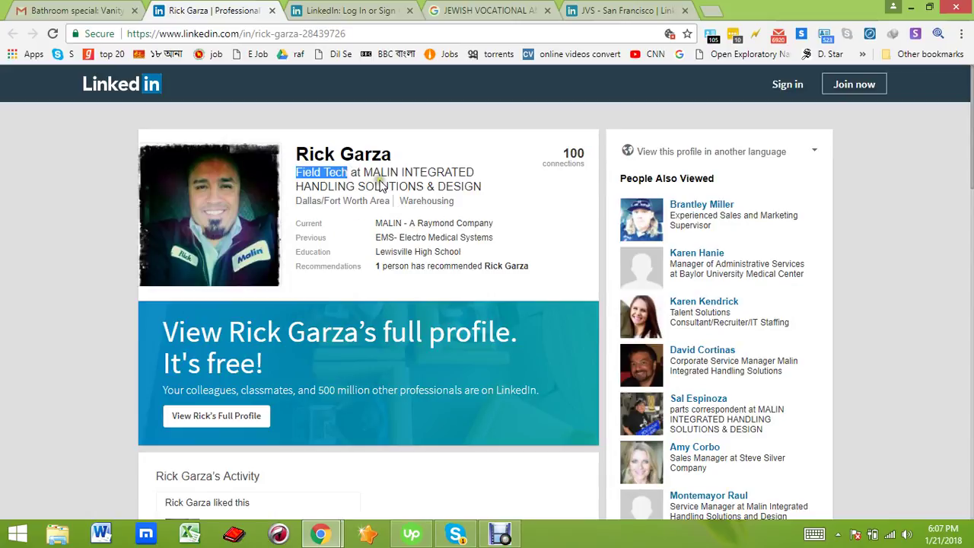
pyautogui.scroll(-2, 358, 332)
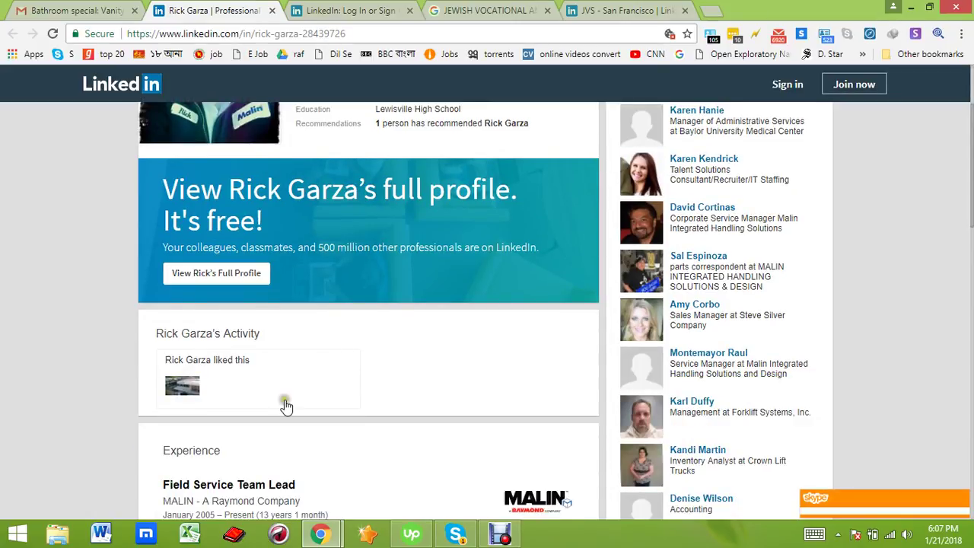
pyautogui.scroll(-3, 286, 405)
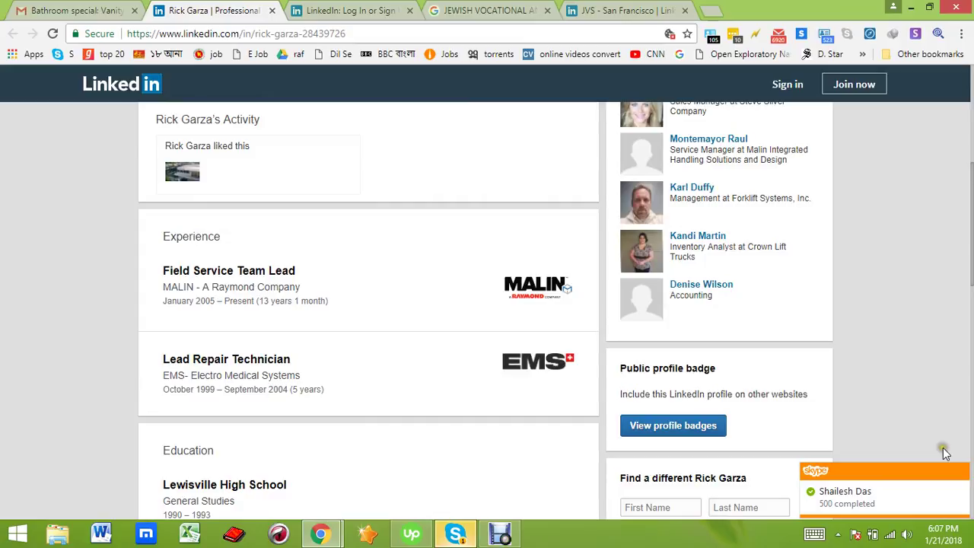
pyautogui.click(962, 472)
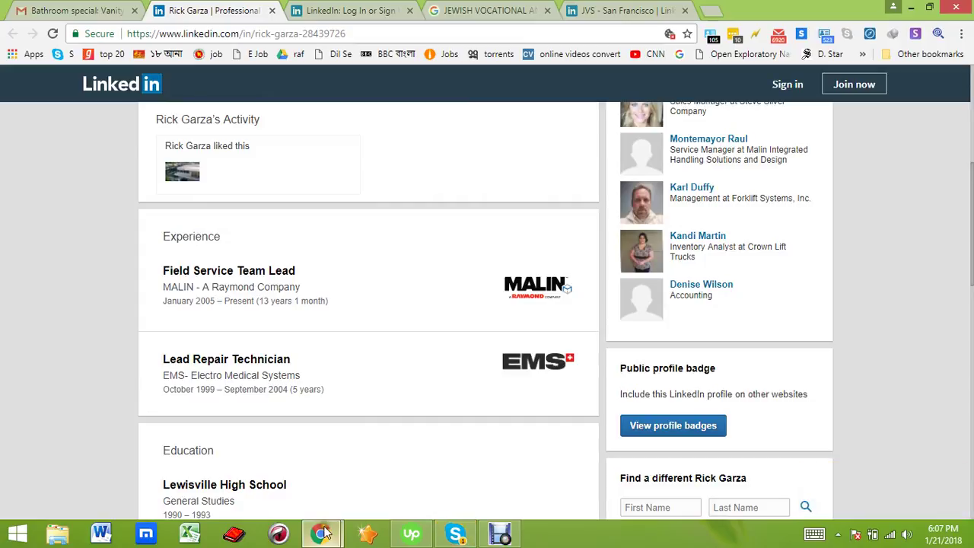
# - Return to Google Sheets and examine the titles in rows 252 to 254 and the company linkedin cell of row 251
pyautogui.moveTo(320, 534)
pyautogui.click(289, 472)
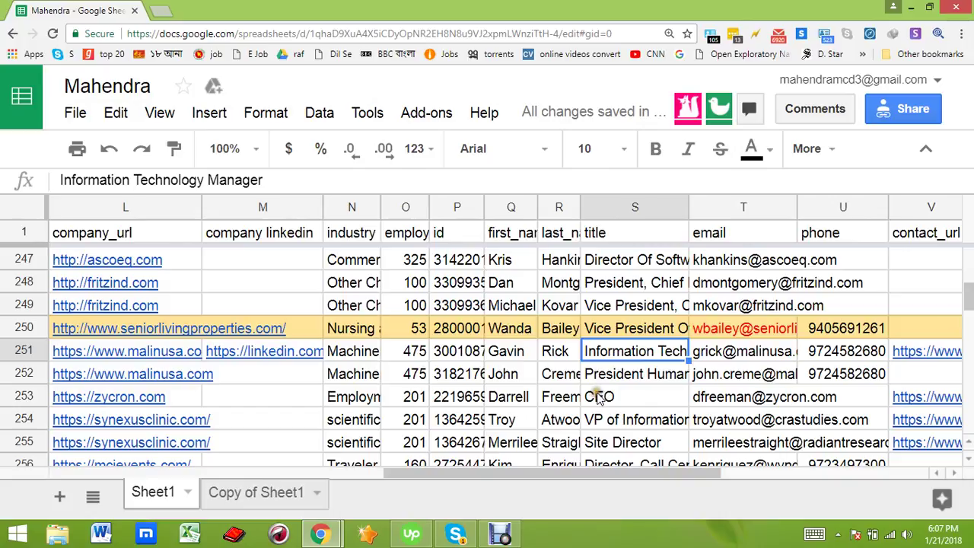
pyautogui.click(599, 397)
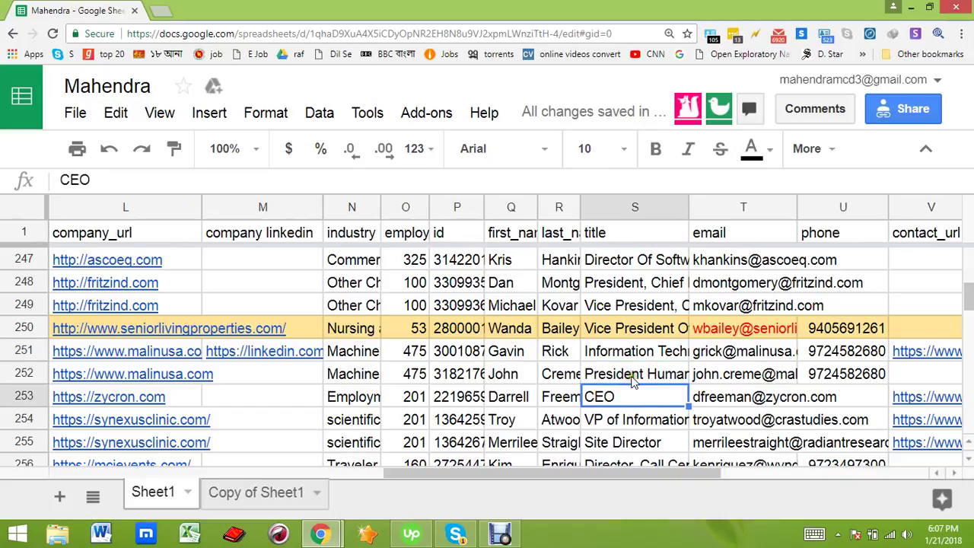
pyautogui.click(631, 373)
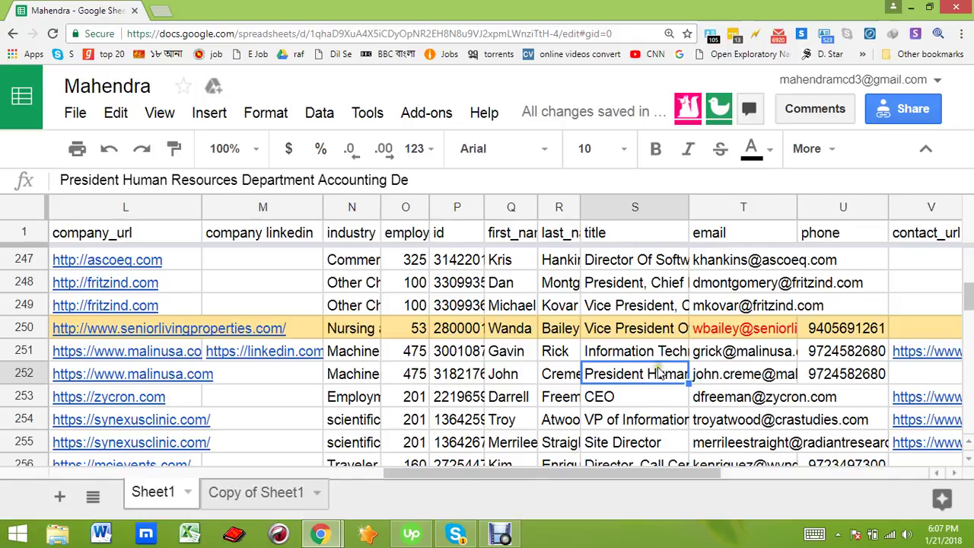
pyautogui.click(620, 420)
pyautogui.click(645, 371)
pyautogui.click(282, 350)
# - Return to Gmail and highlight the company name MALIN in the Clearbit details for the recipient
pyautogui.hotkey('alt', 'Tab')
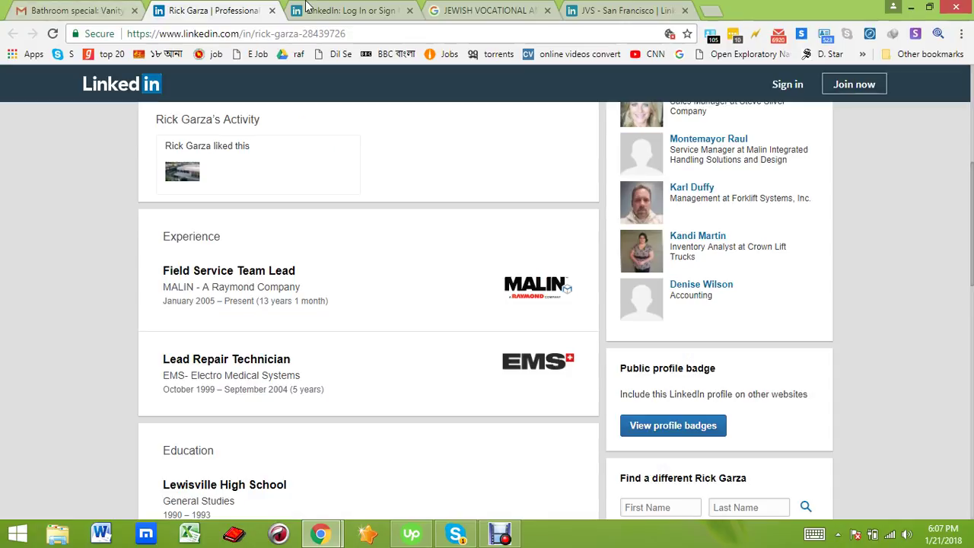
pyautogui.click(307, 7)
pyautogui.click(49, 6)
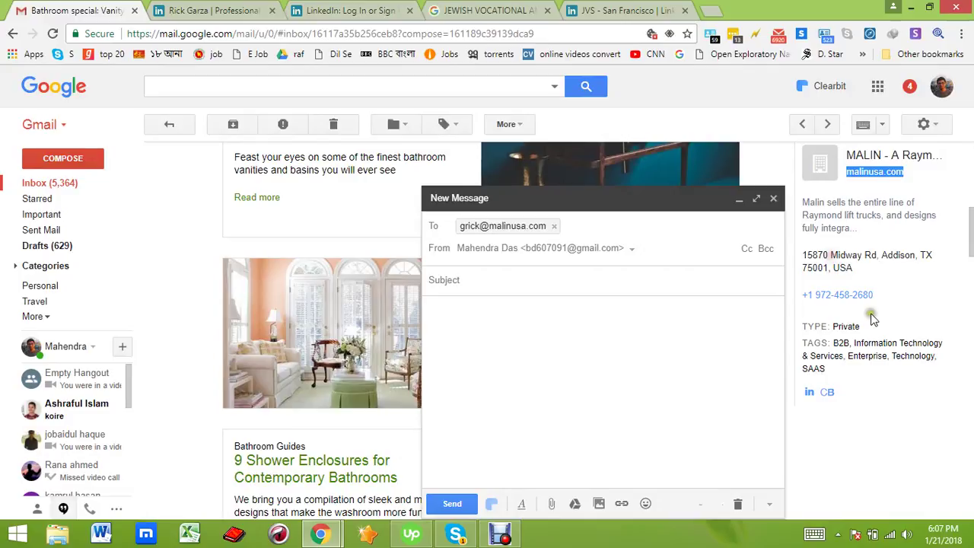
pyautogui.moveTo(845, 365); pyautogui.dragTo(935, 367)
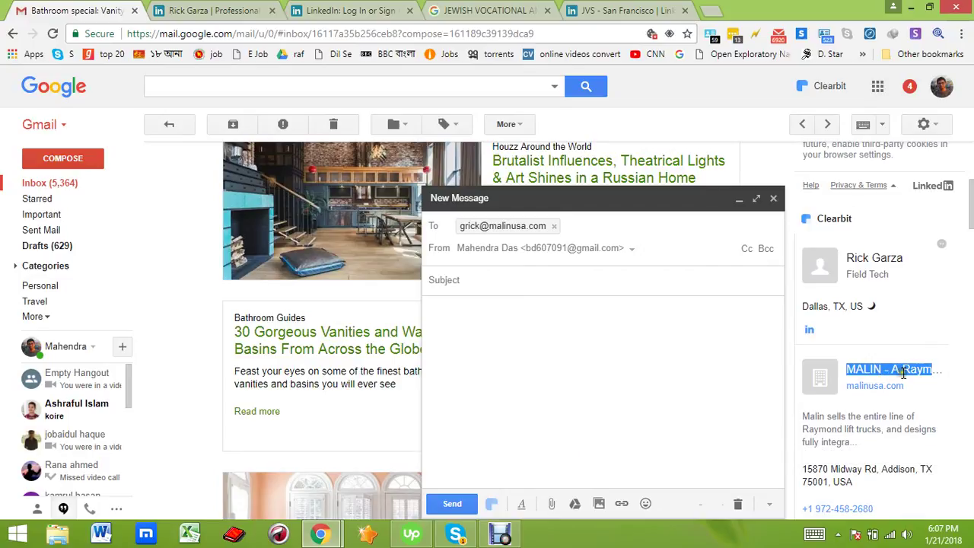
# - Switch to Google Sheets and check the contact's email and title cells in row 251
pyautogui.hotkey('alt', 'Tab')
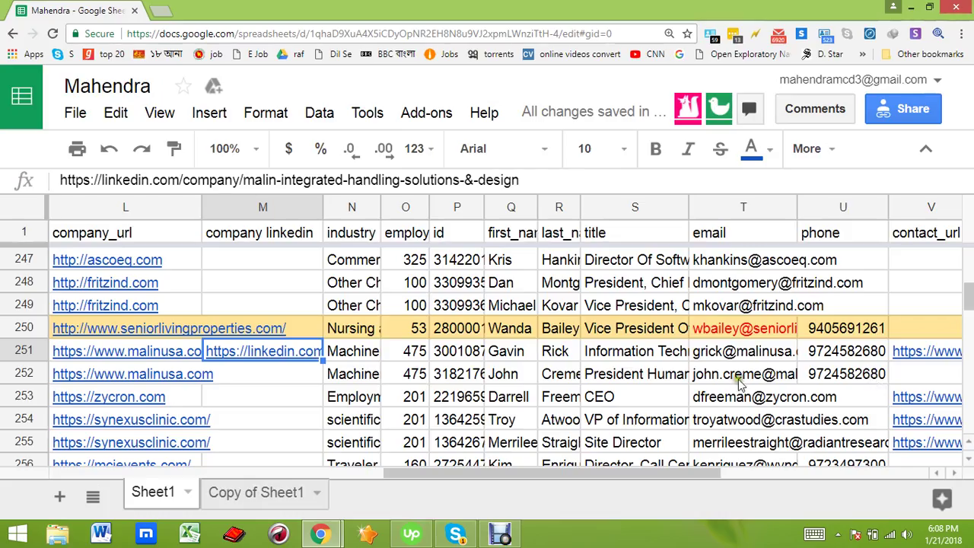
pyautogui.click(730, 360)
pyautogui.click(645, 352)
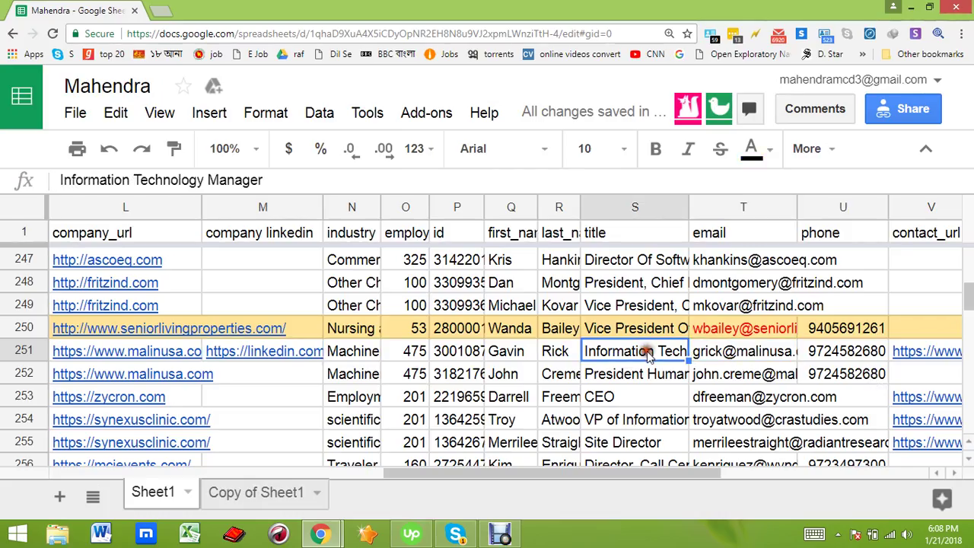
# - Set the status in column A of row 251 to No
pyautogui.press('Home')
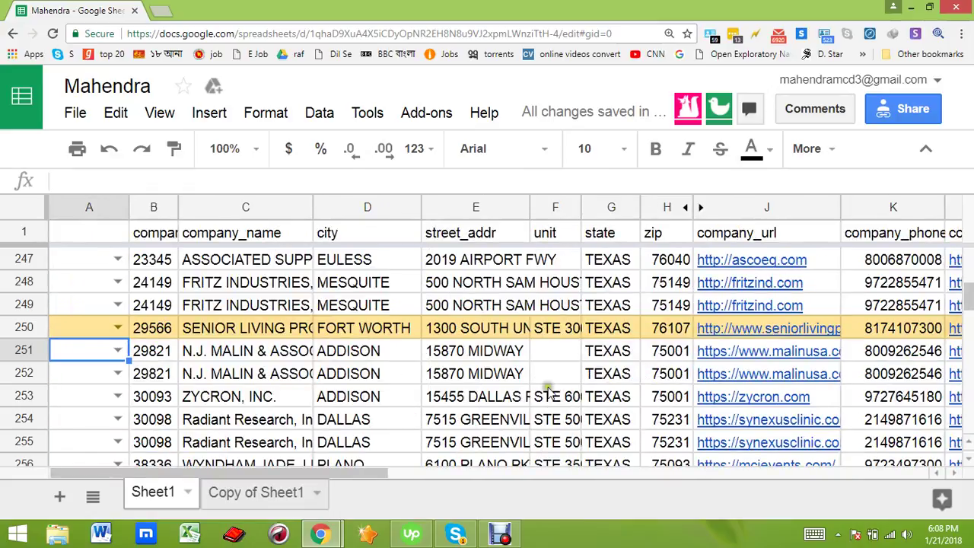
pyautogui.click(118, 351)
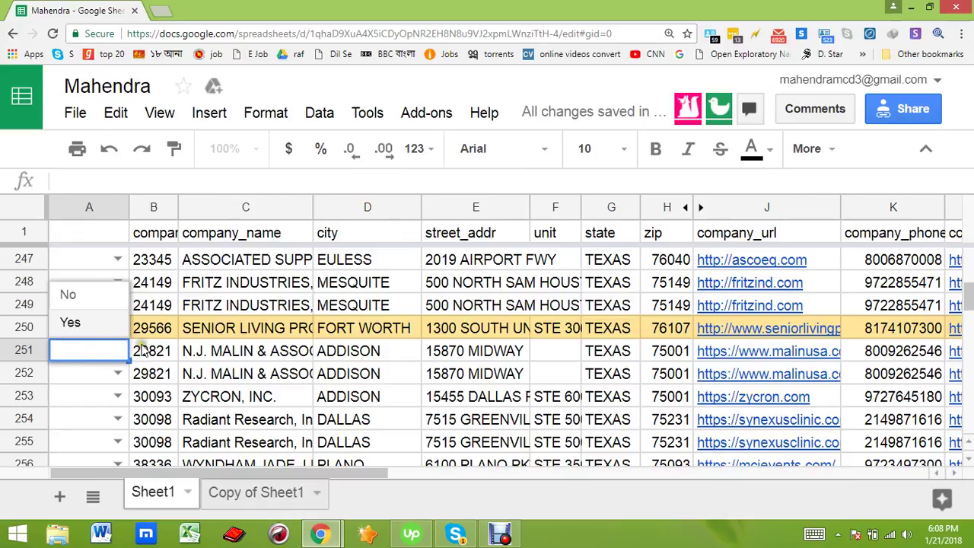
pyautogui.click(89, 397)
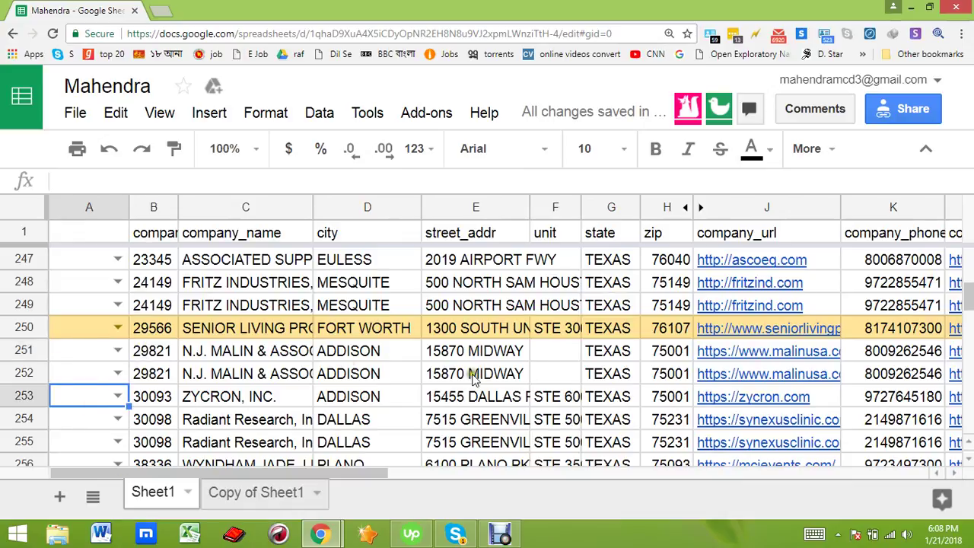
pyautogui.click(608, 355)
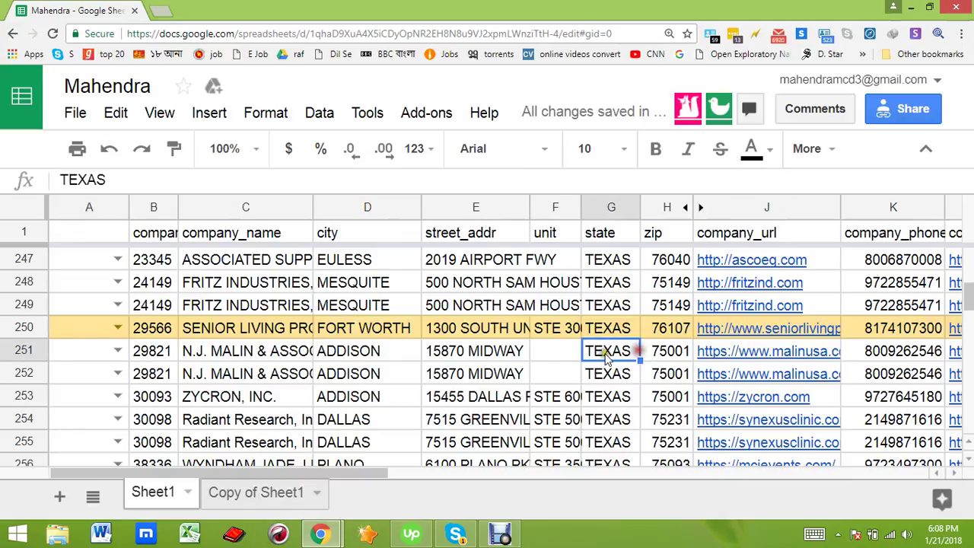
pyautogui.click(118, 351)
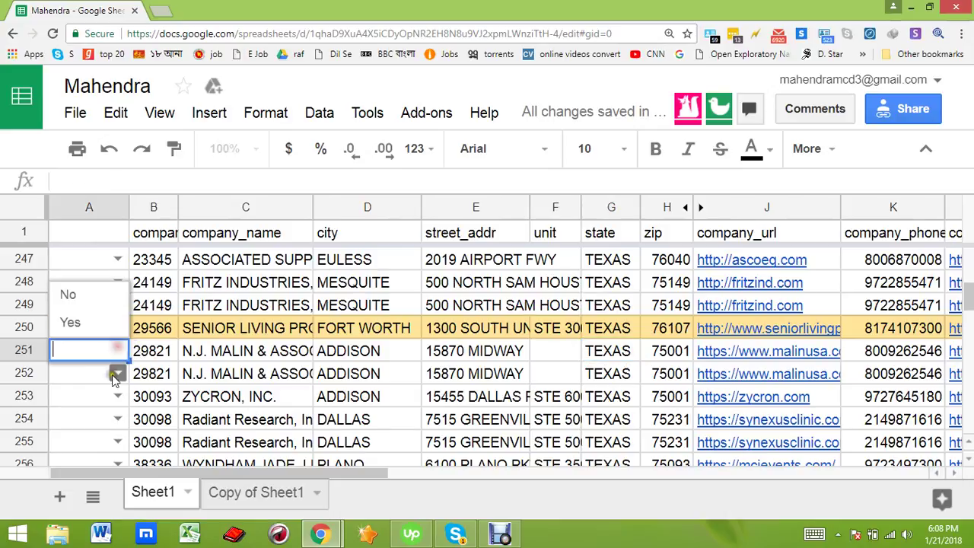
pyautogui.click(70, 294)
pyautogui.press('Right')
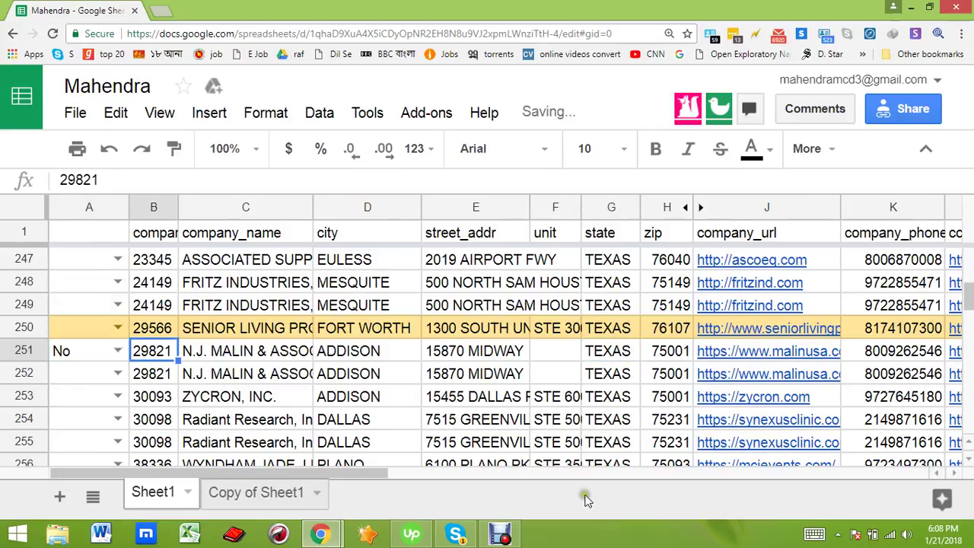
# - Set the status in column A of row 252 to Yes and compare it with the status in row 251
pyautogui.click(572, 471)
pyautogui.moveTo(572, 471); pyautogui.dragTo(135, 373)
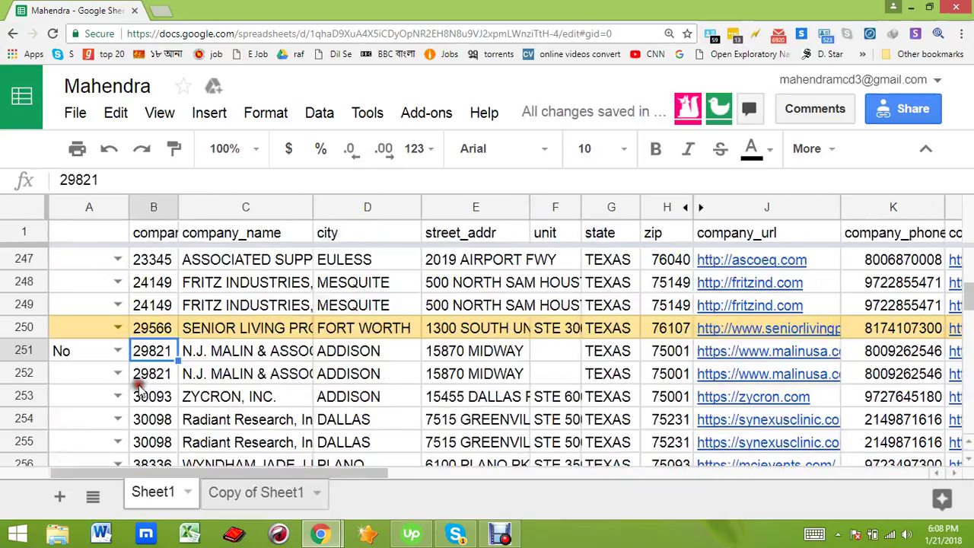
pyautogui.click(118, 374)
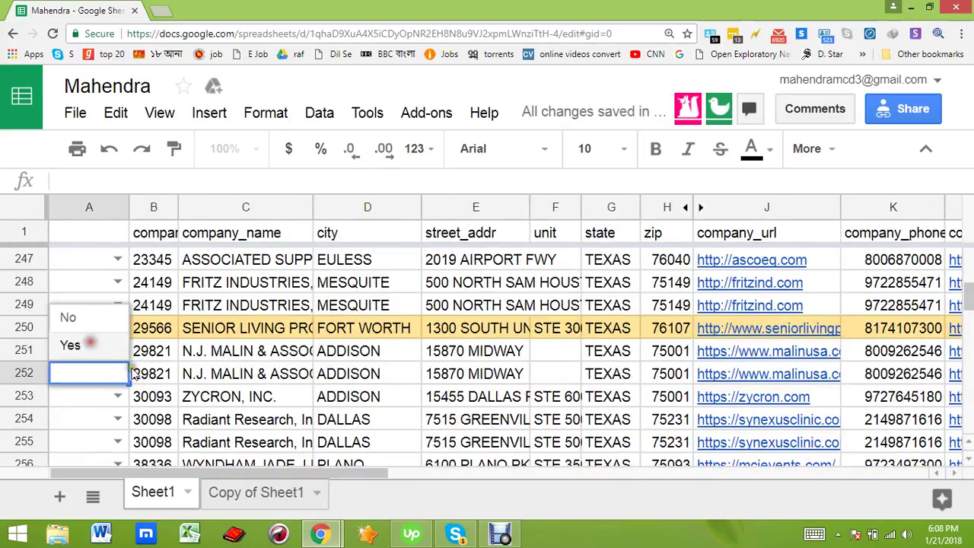
pyautogui.click(92, 344)
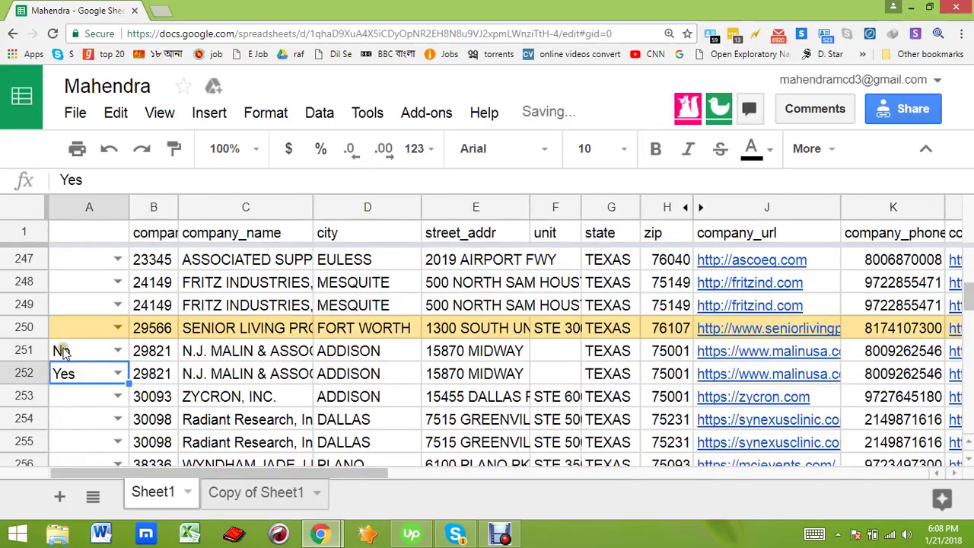
pyautogui.click(112, 356)
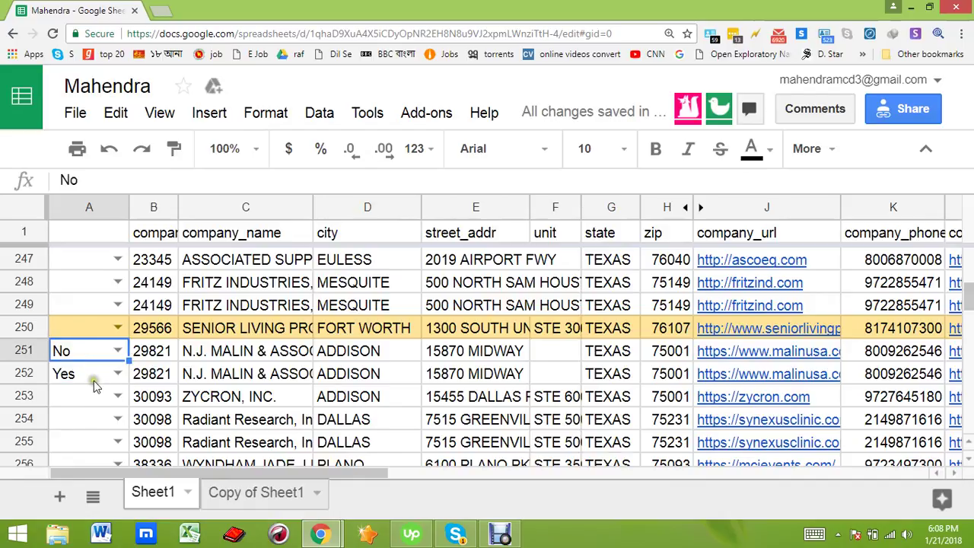
pyautogui.click(67, 374)
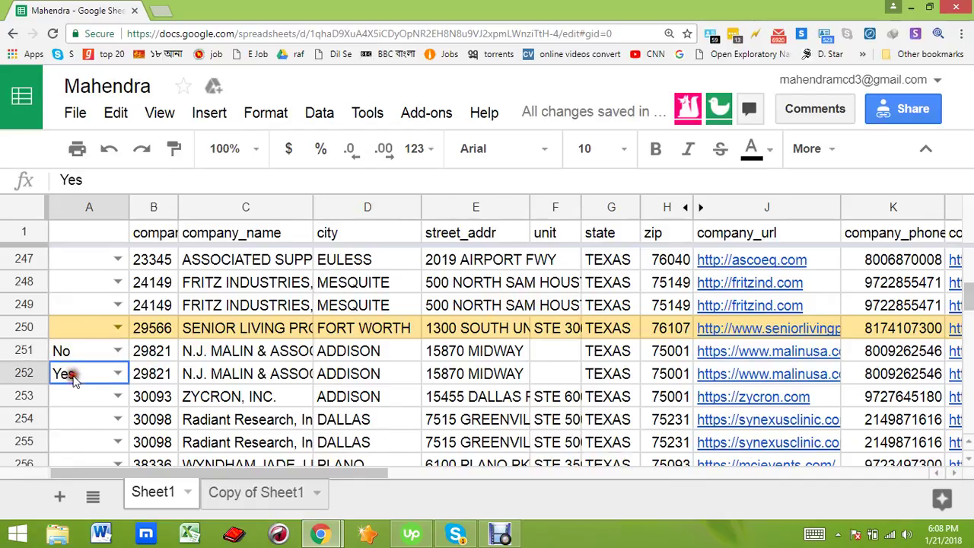
# - Fill the Yes status from row 252 down column A through row 258 and review the filled cells
pyautogui.scroll(-1, 99, 401)
pyautogui.scroll(-1, 97, 405)
pyautogui.keyDown('shift'); pyautogui.click(100, 403); pyautogui.keyUp('shift')
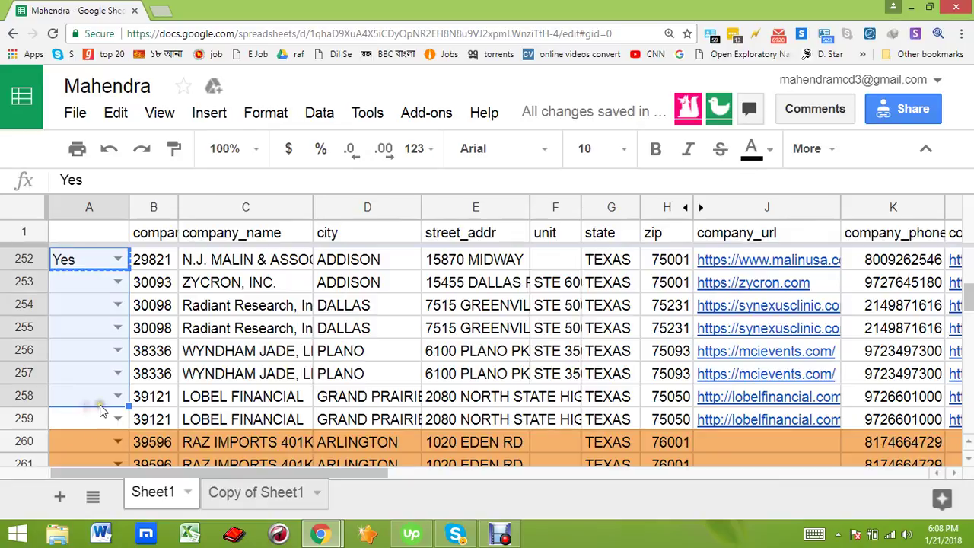
pyautogui.write('Yes')
pyautogui.scroll(2, 93, 375)
pyautogui.click(83, 352)
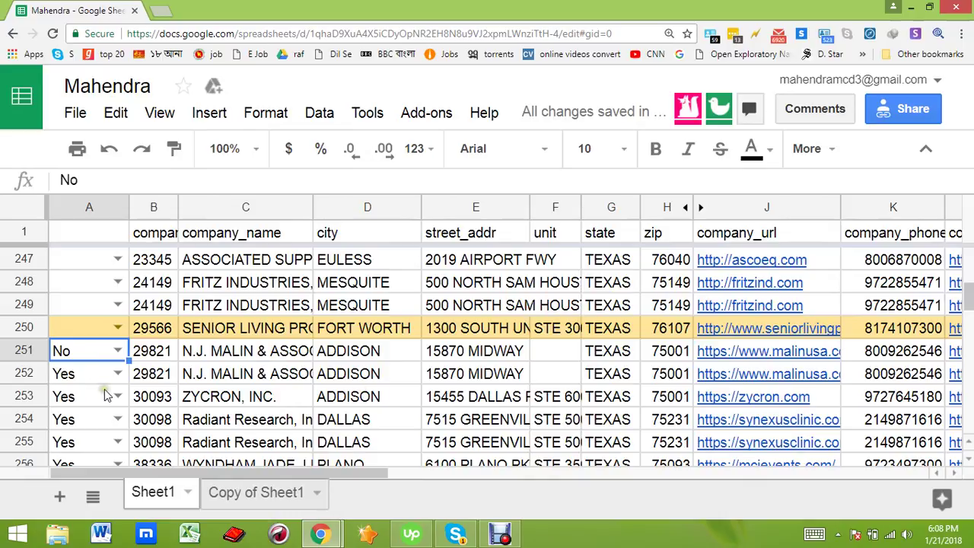
pyautogui.scroll(-2, 107, 394)
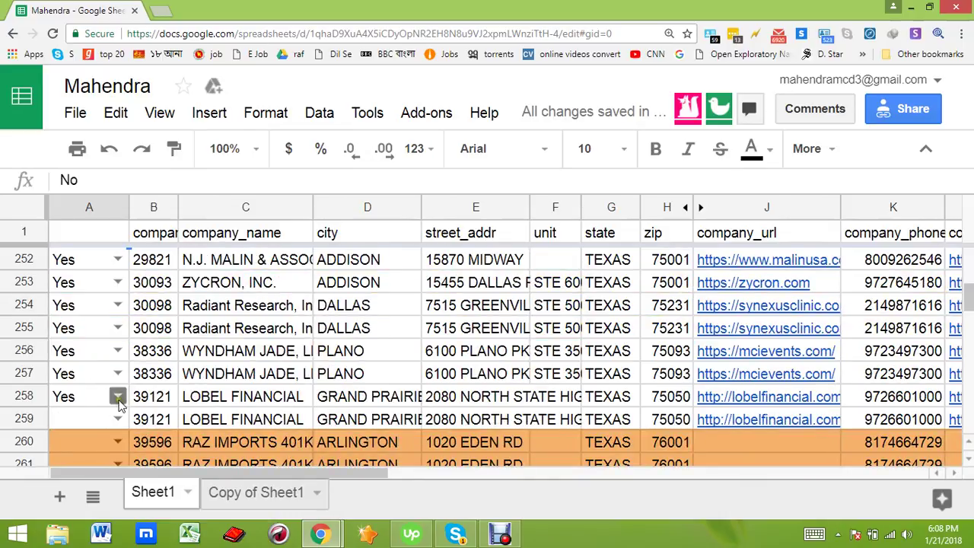
# - Undo the Yes entries in column A for rows 252 to 258
pyautogui.hotkey('ctrl', 'z')
pyautogui.hotkey('ctrl', 'z')
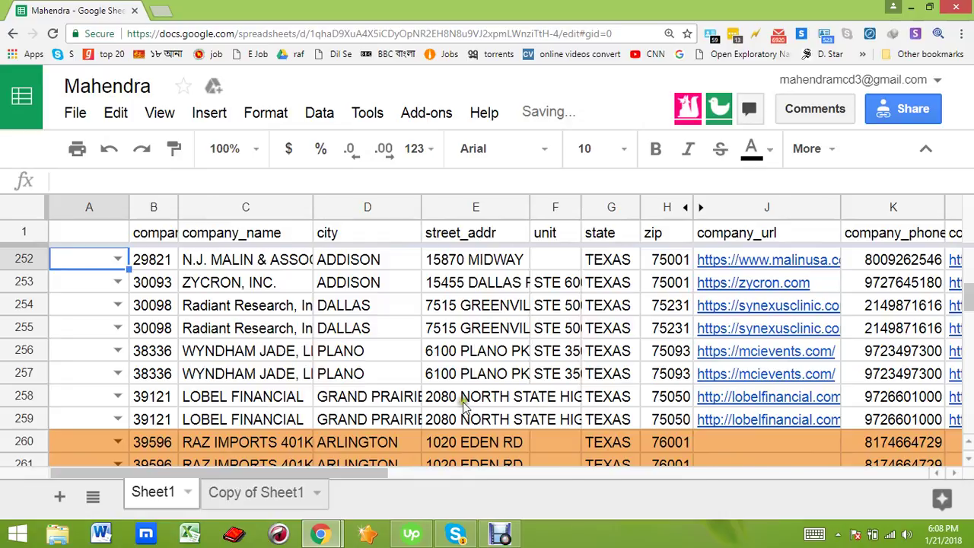
pyautogui.scroll(1, 460, 403)
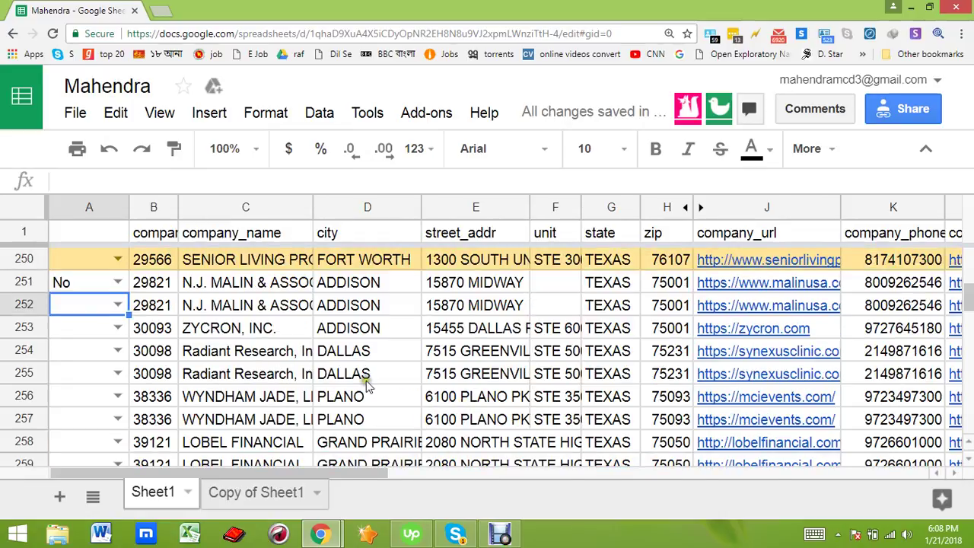
# - Check the status, company_url, email and contact_url cells of row 251
pyautogui.click(95, 287)
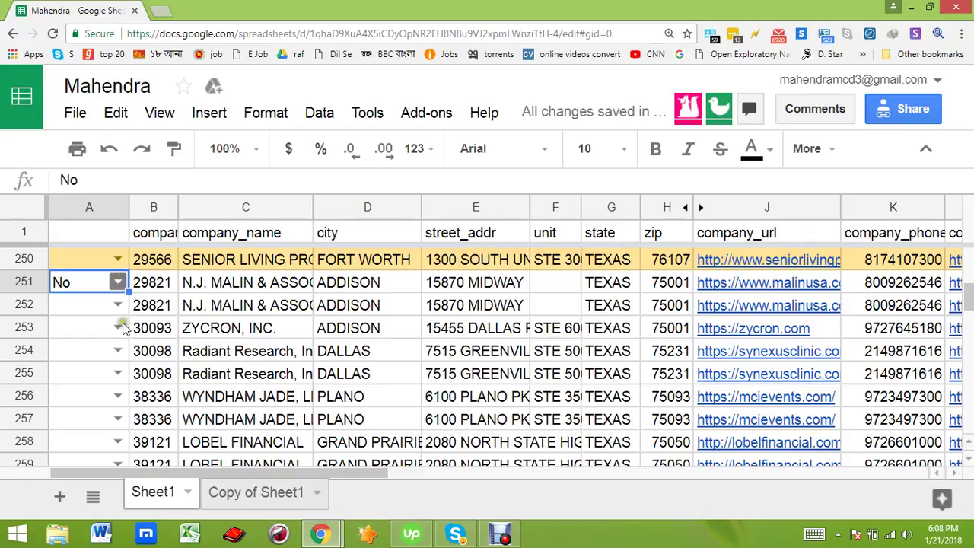
pyautogui.click(118, 282)
pyautogui.click(608, 282)
pyautogui.click(761, 283)
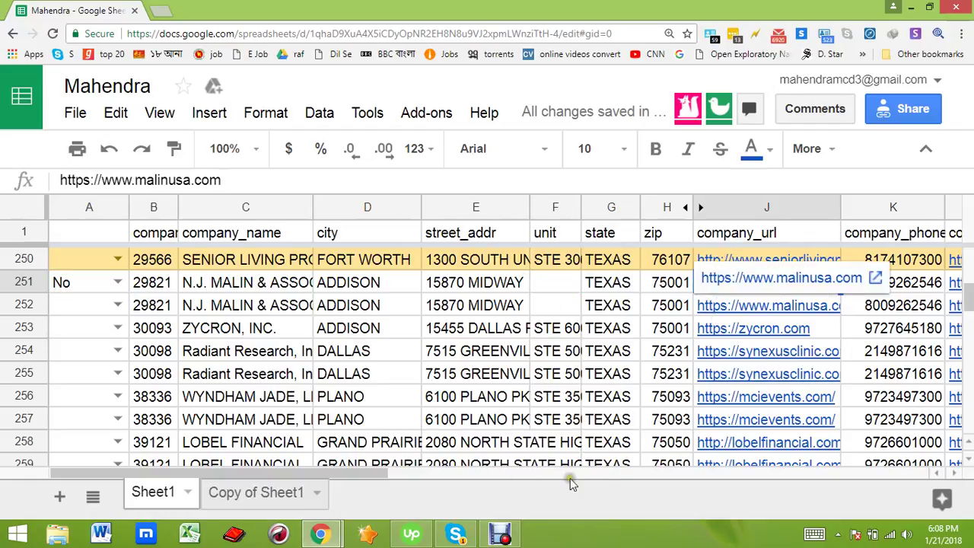
pyautogui.moveTo(319, 472); pyautogui.dragTo(713, 428)
pyautogui.click(593, 283)
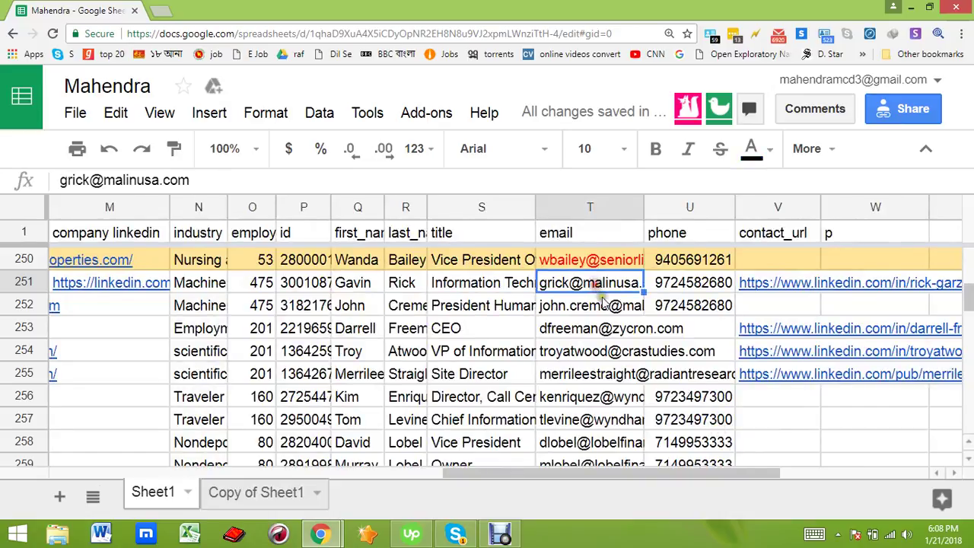
pyautogui.click(808, 289)
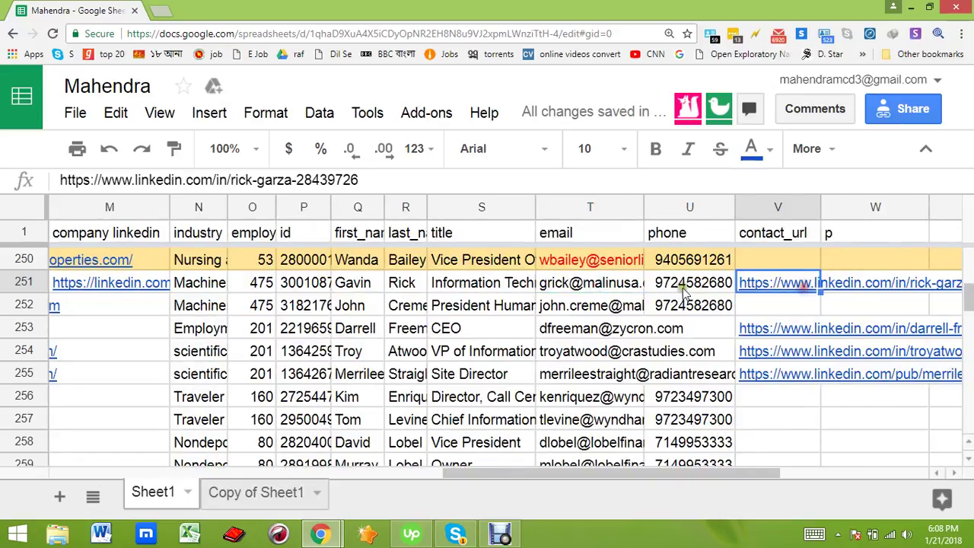
# - Copy the contact's email from row 252 and replace the recipient of the Gmail draft with it
pyautogui.click(620, 293)
pyautogui.click(609, 312)
pyautogui.hotkey('ctrl', 'c')
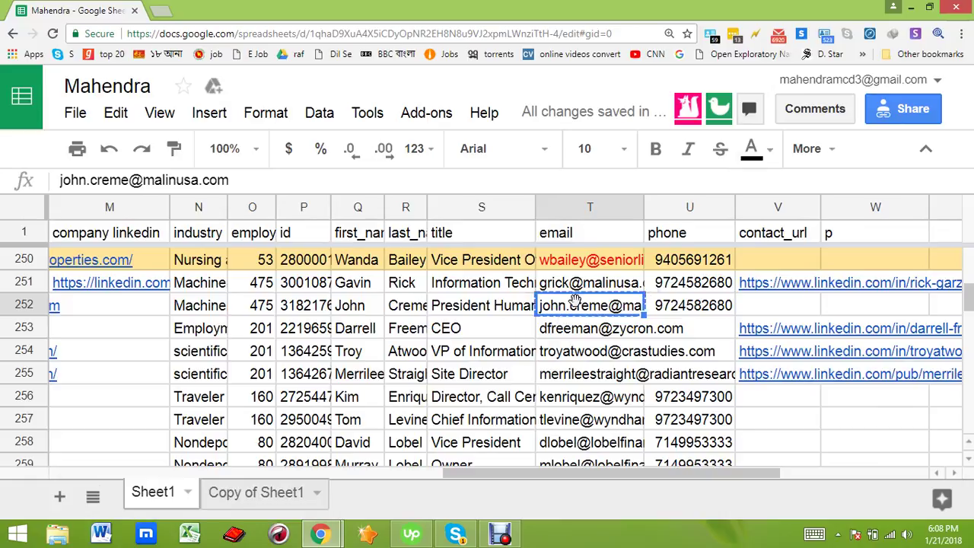
pyautogui.click(738, 283)
pyautogui.click(603, 307)
pyautogui.moveTo(344, 537)
pyautogui.click(389, 477)
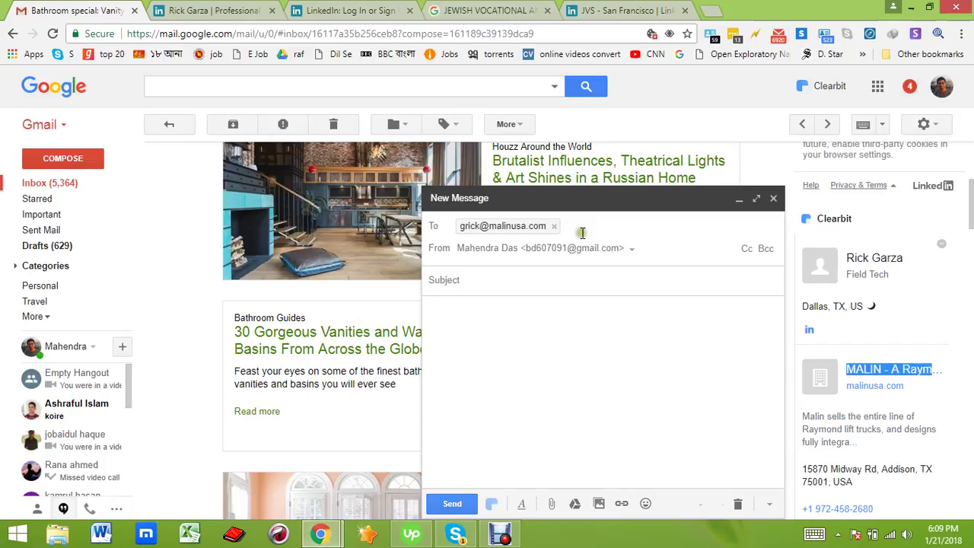
pyautogui.click(554, 226)
pyautogui.hotkey('ctrl', 'v')
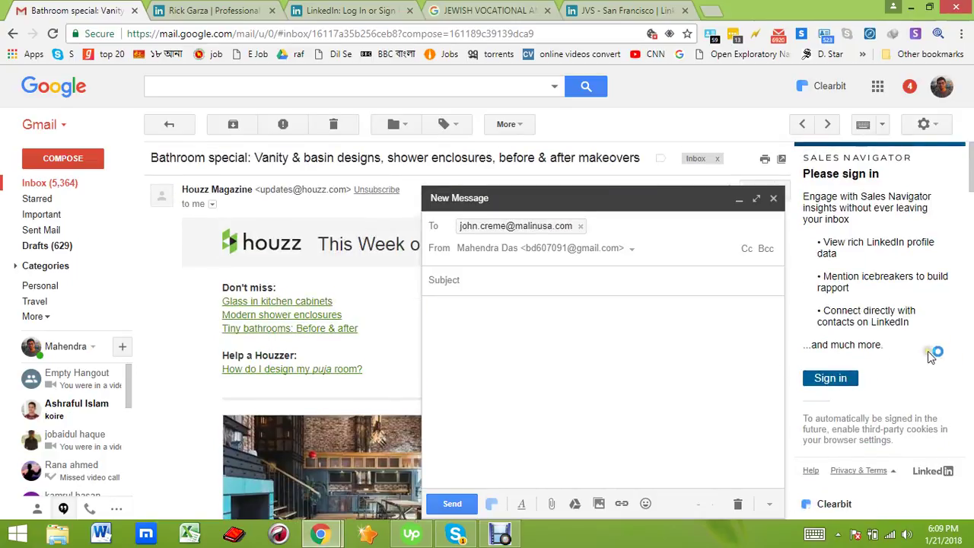
# - Examine the Clearbit details for the new recipient, highlighting the company name MALIN, and look for a personal profile
pyautogui.scroll(-4, 928, 351)
pyautogui.scroll(4, 858, 262)
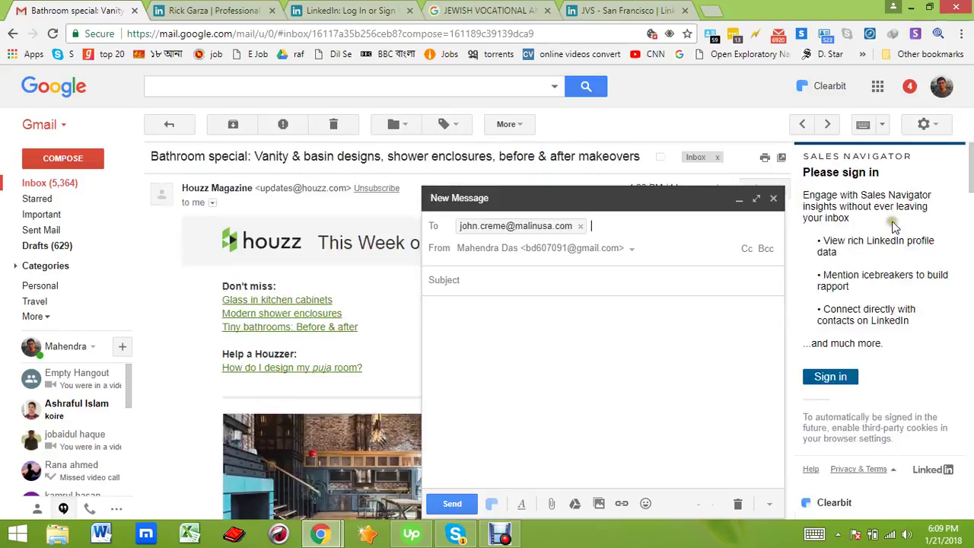
pyautogui.moveTo(829, 194); pyautogui.dragTo(878, 242)
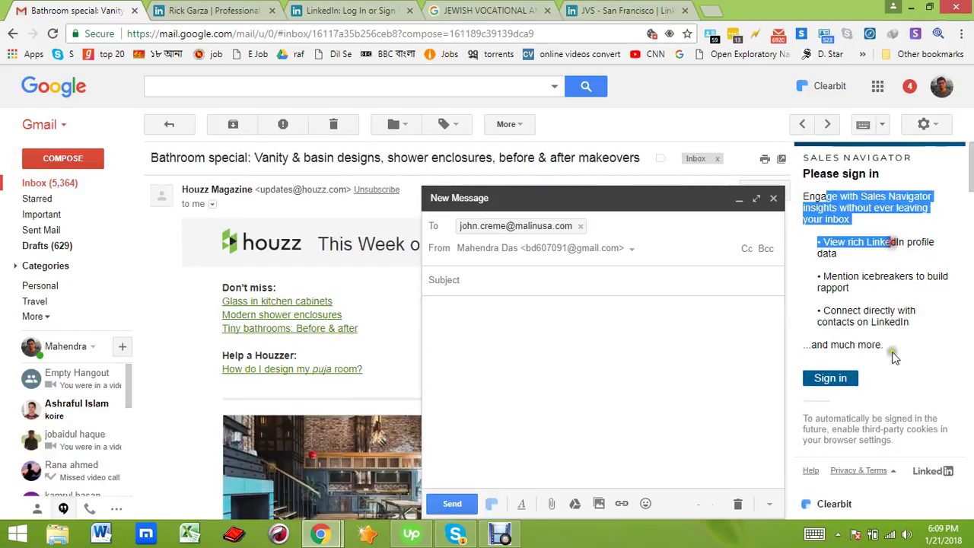
pyautogui.scroll(-2, 837, 373)
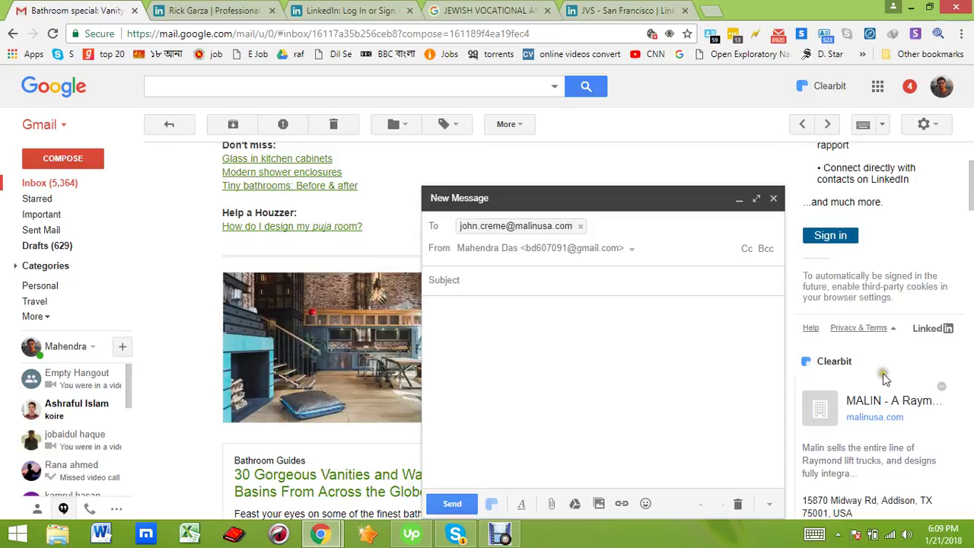
pyautogui.scroll(-1, 875, 354)
pyautogui.scroll(-4, 852, 352)
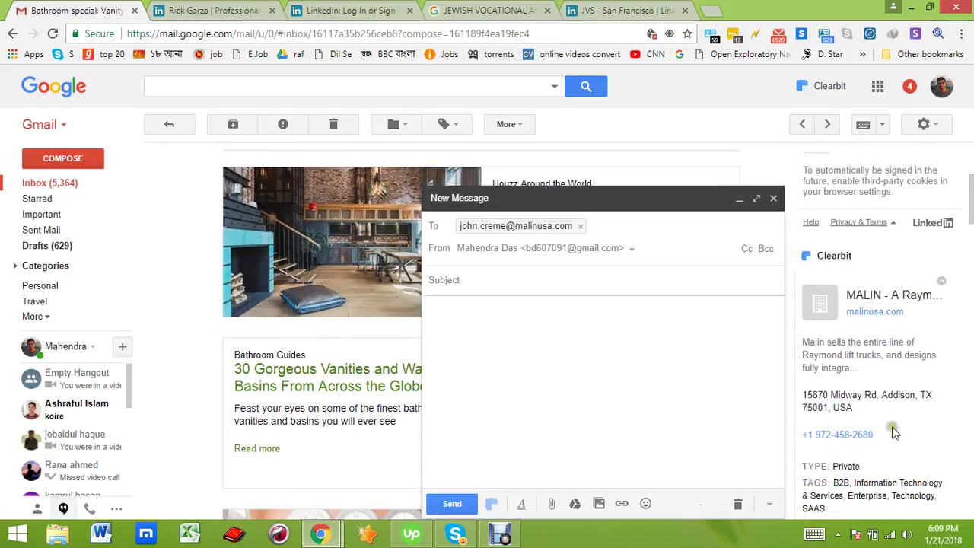
pyautogui.scroll(3, 837, 388)
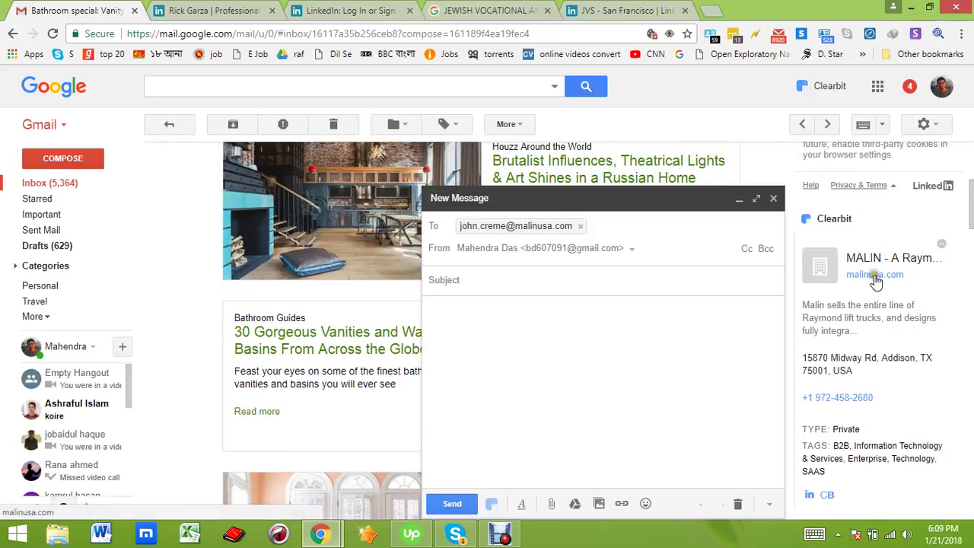
pyautogui.moveTo(845, 258); pyautogui.dragTo(926, 259)
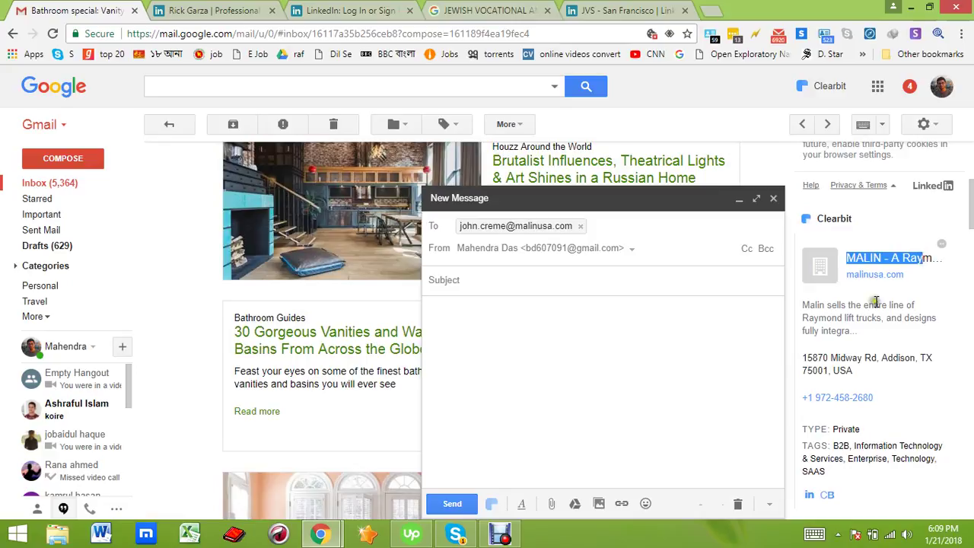
pyautogui.moveTo(553, 228)
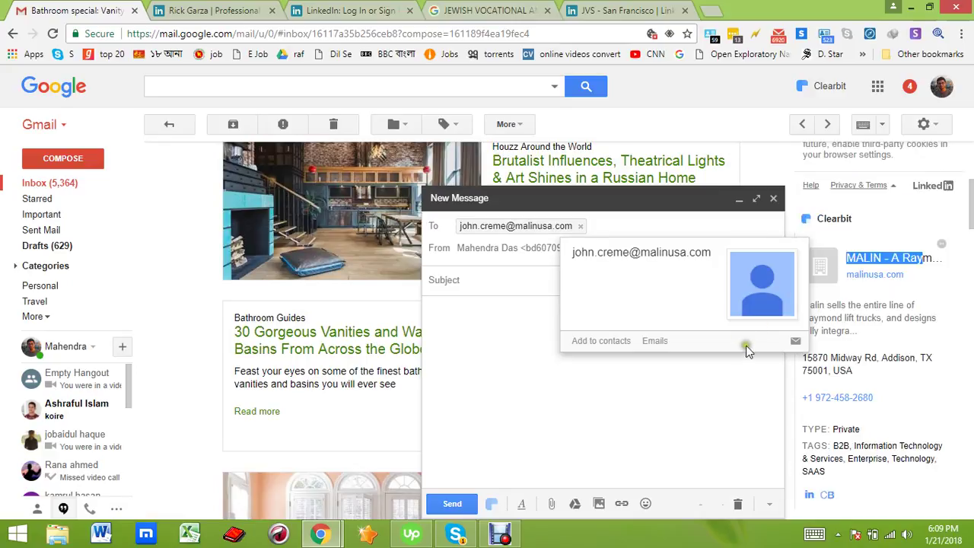
pyautogui.scroll(3, 893, 228)
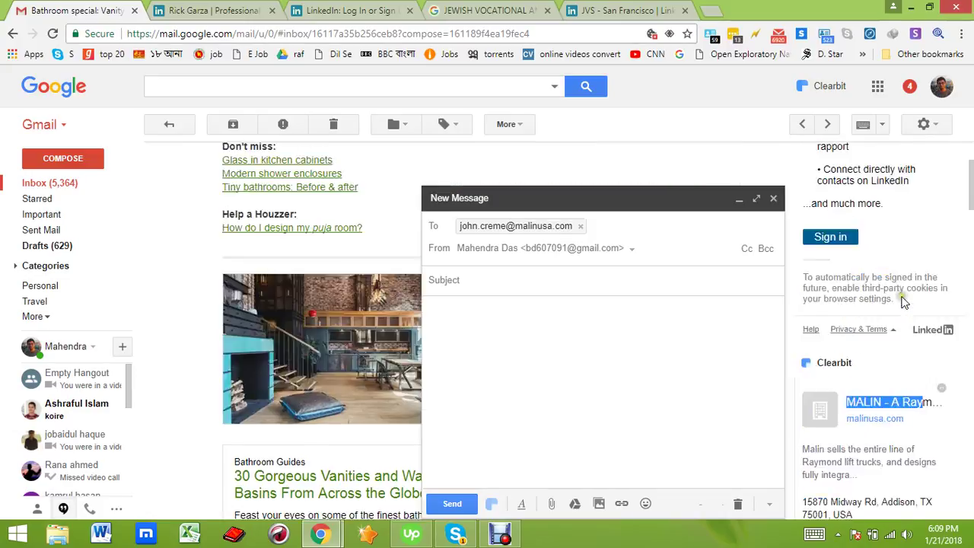
pyautogui.scroll(-2, 892, 311)
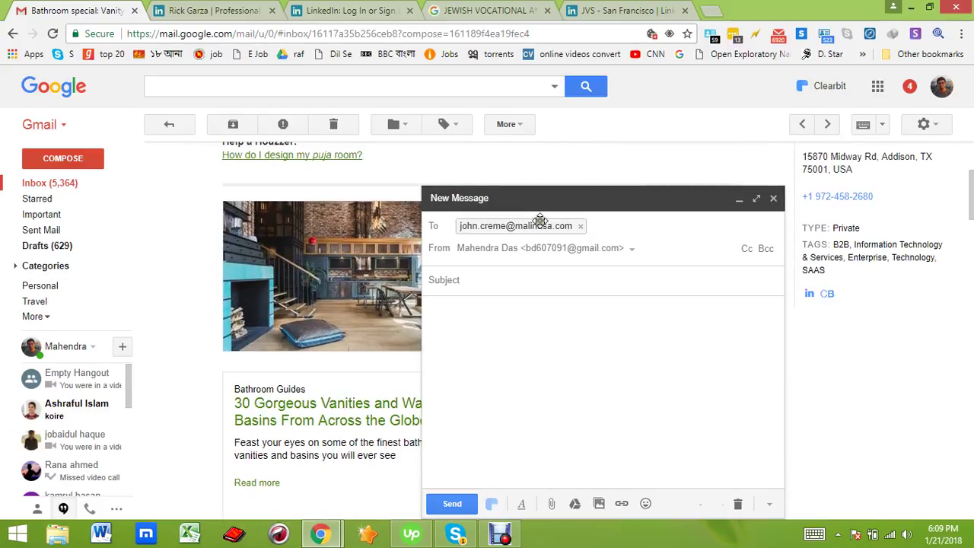
# - Switch to Google Sheets and set the text color of the contact's email in row 252 to red
pyautogui.hotkey('alt', 'Tab')
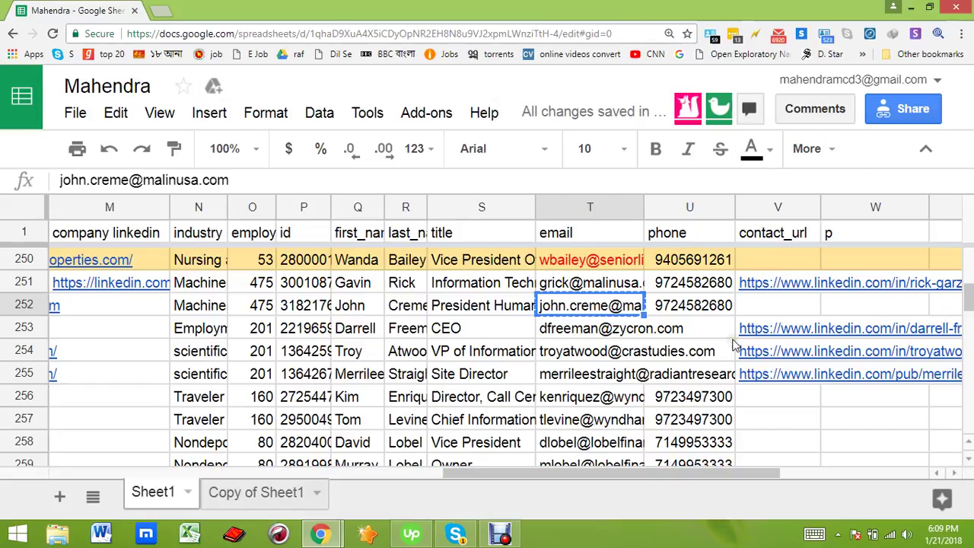
pyautogui.click(767, 146)
pyautogui.click(574, 242)
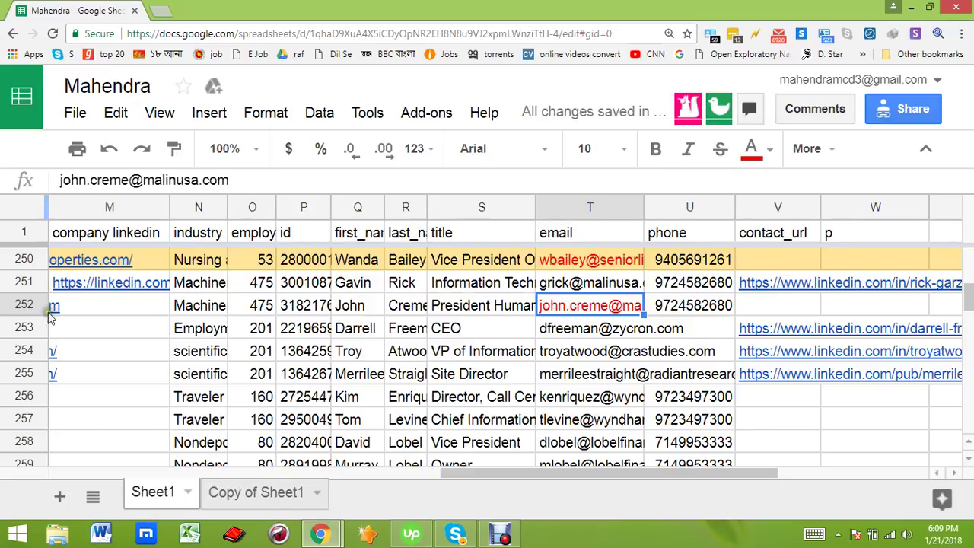
pyautogui.click(107, 304)
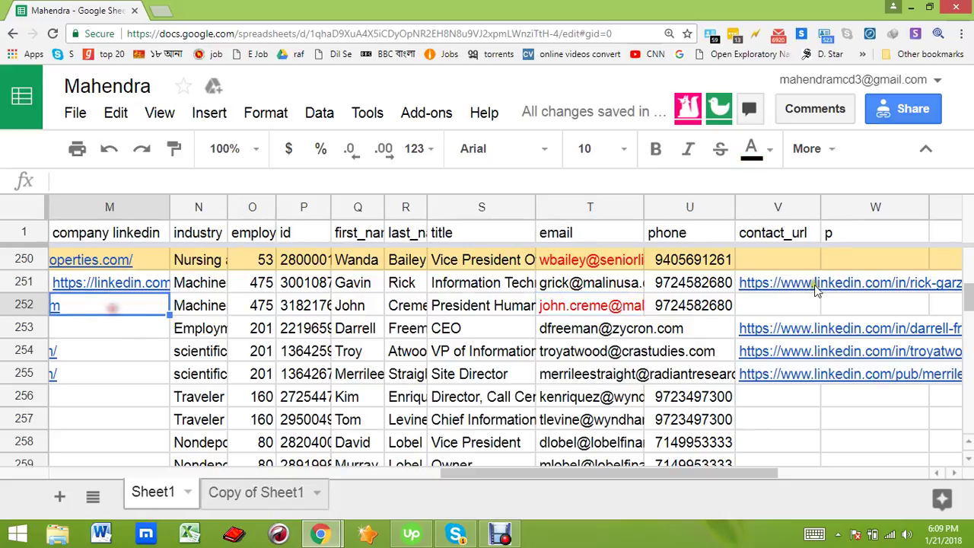
# - Check the contact_url cell of row 252 and the red emails in rows 250 and 252
pyautogui.click(773, 307)
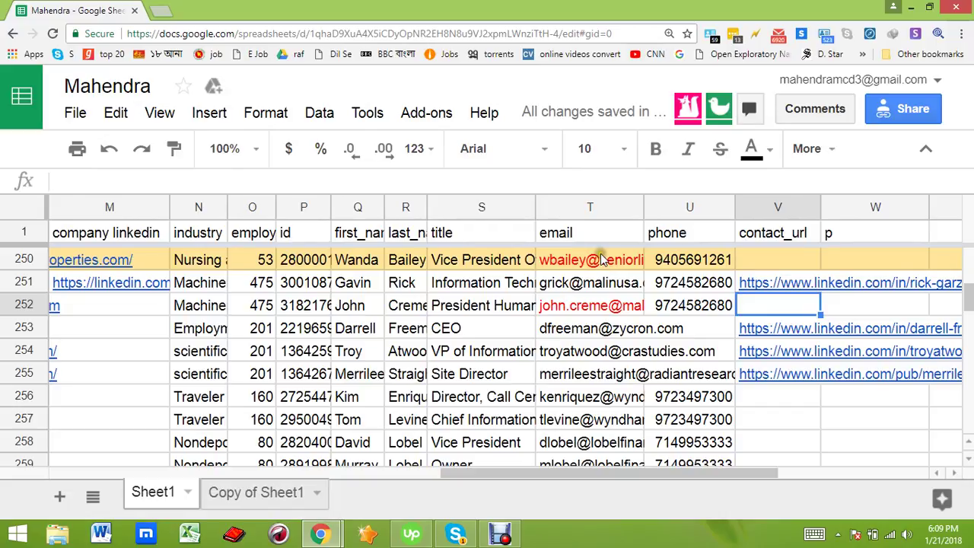
pyautogui.hotkey('alt', 'Tab')
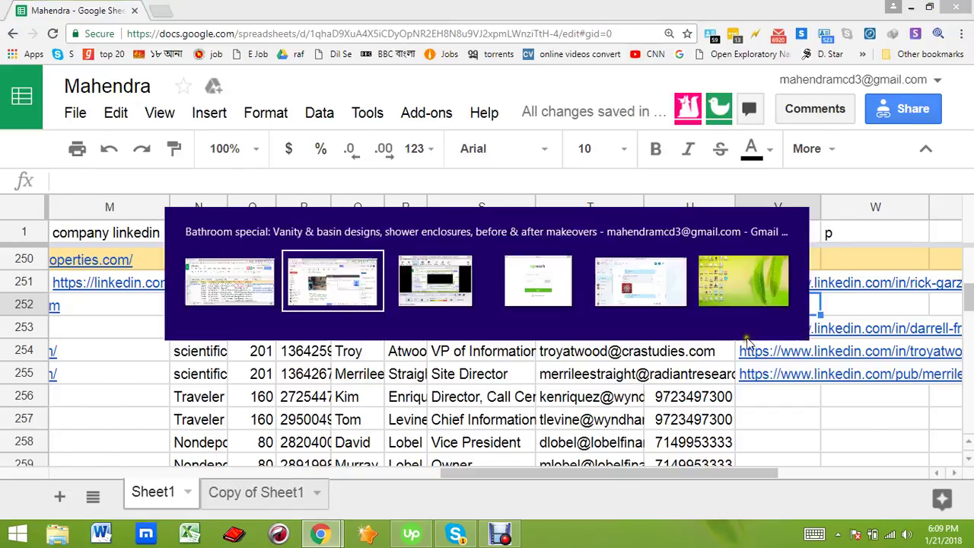
pyautogui.hotkey('alt', 'Tab')
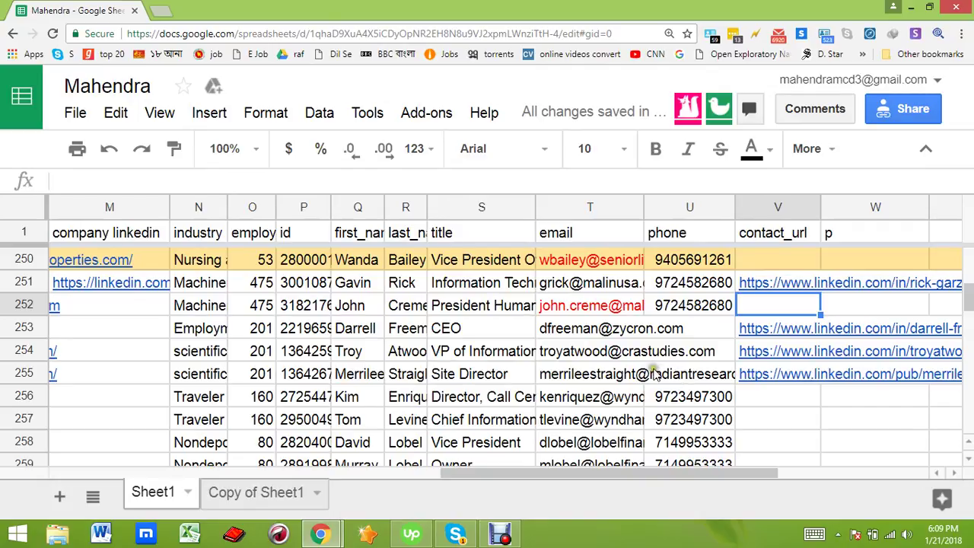
pyautogui.click(575, 261)
pyautogui.click(592, 305)
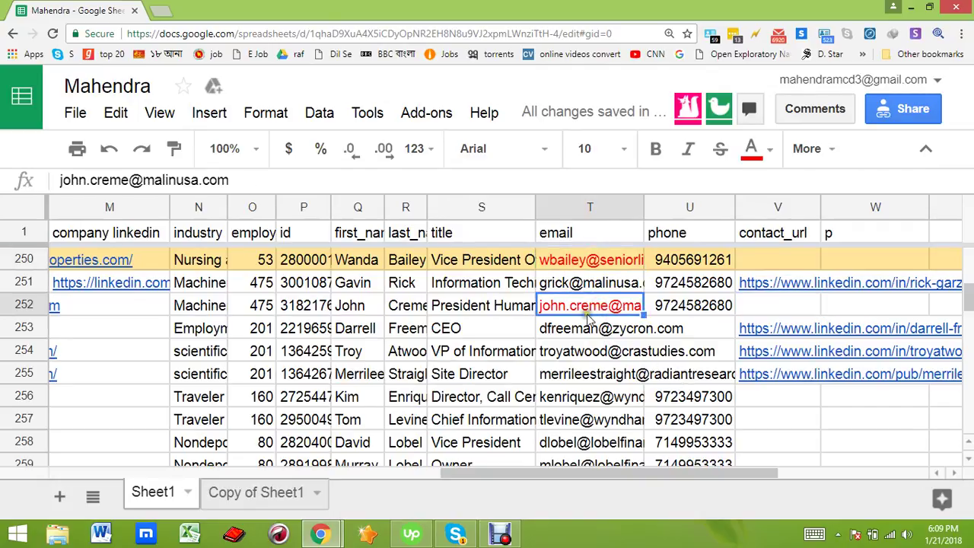
# - Copy the contact's email from row 250 and verify the address at mailtester.com/testmail.php, opened in place of the JVS LinkedIn page
pyautogui.click(606, 261)
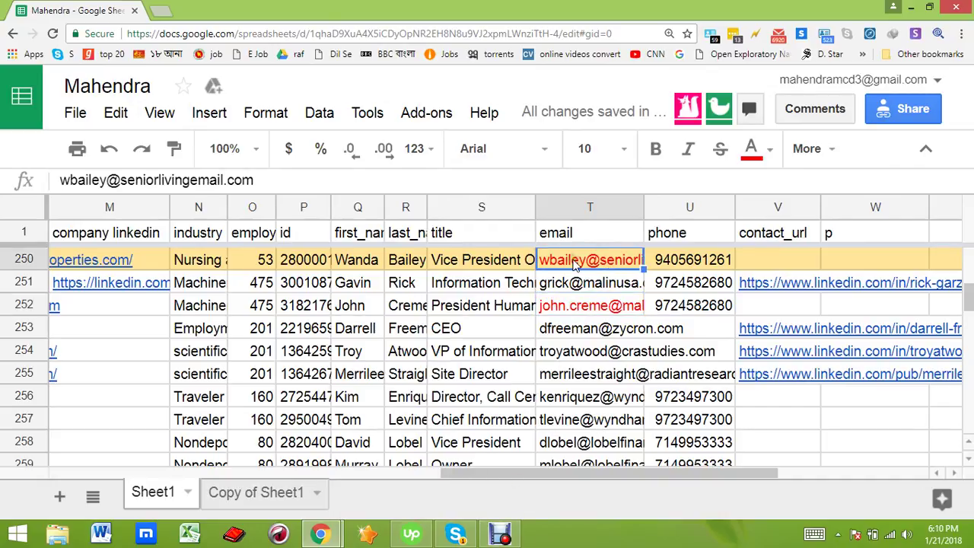
pyautogui.hotkey('alt', 'Tab')
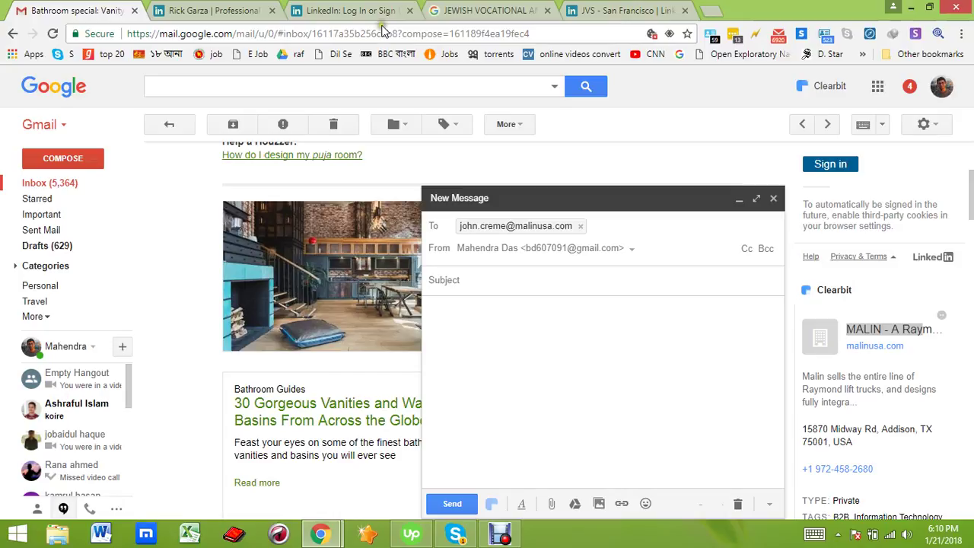
pyautogui.click(508, 11)
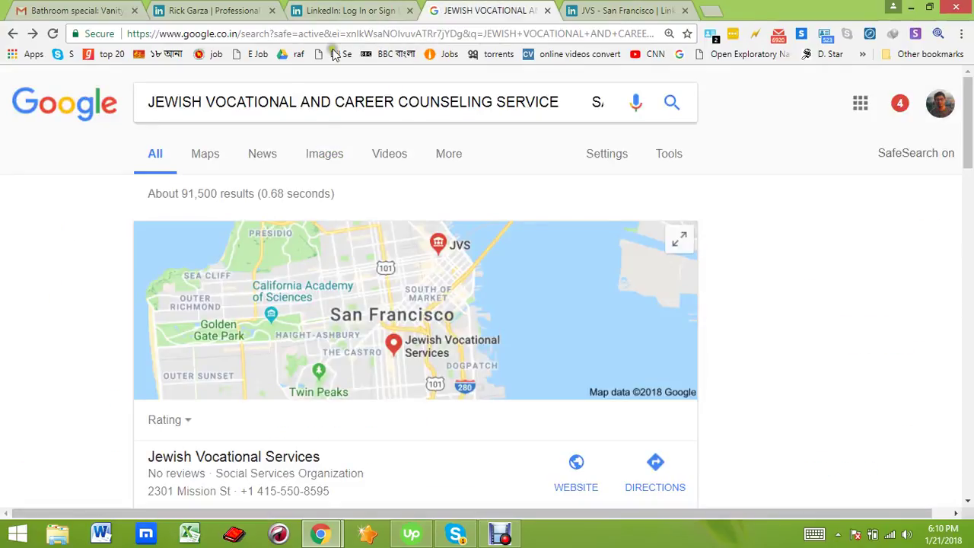
pyautogui.click(495, 34)
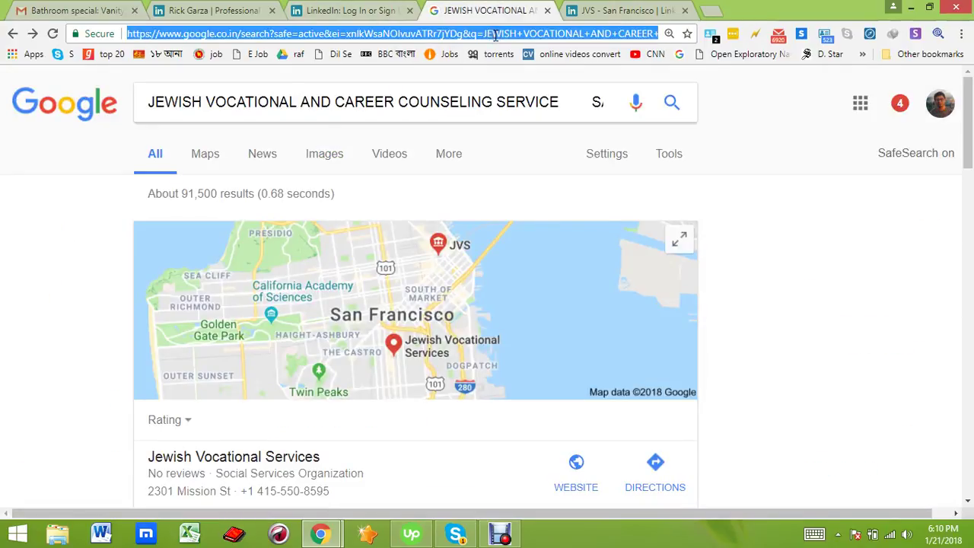
pyautogui.click(622, 10)
pyautogui.click(579, 35)
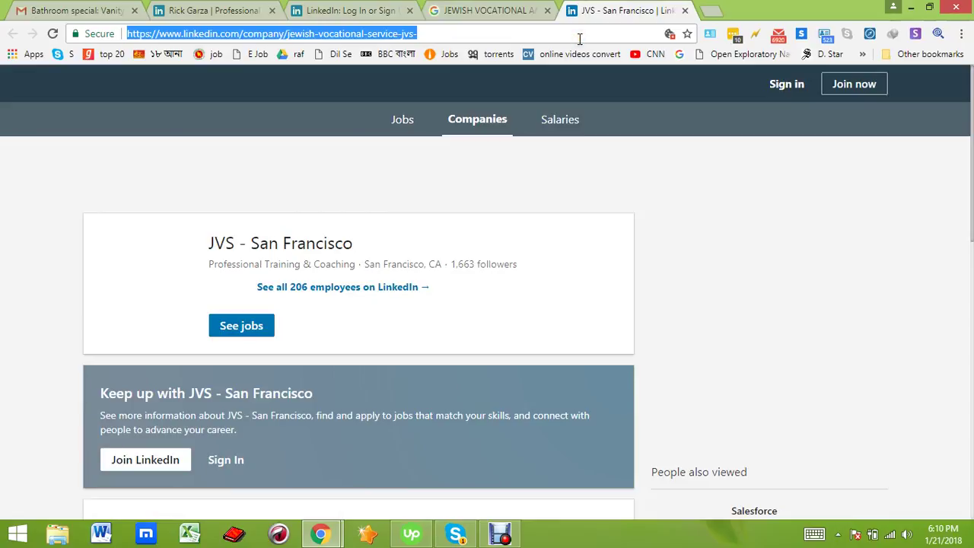
pyautogui.write('m')
pyautogui.press('Return')
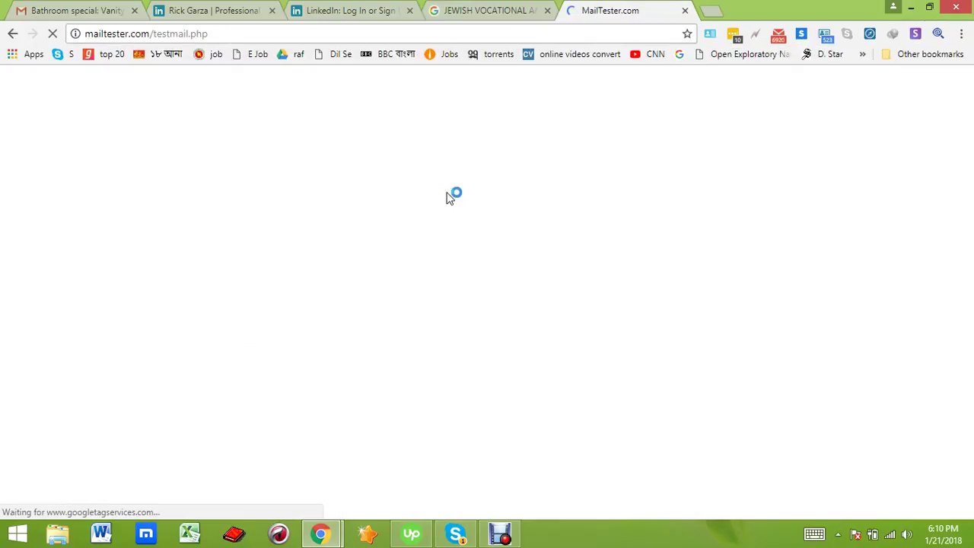
pyautogui.hotkey('ctrl', 'v')
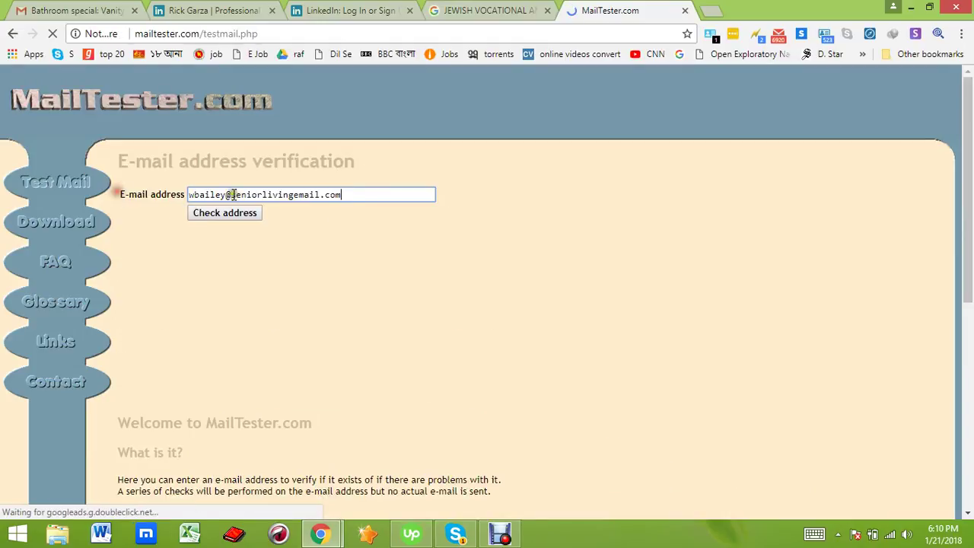
pyautogui.click(237, 213)
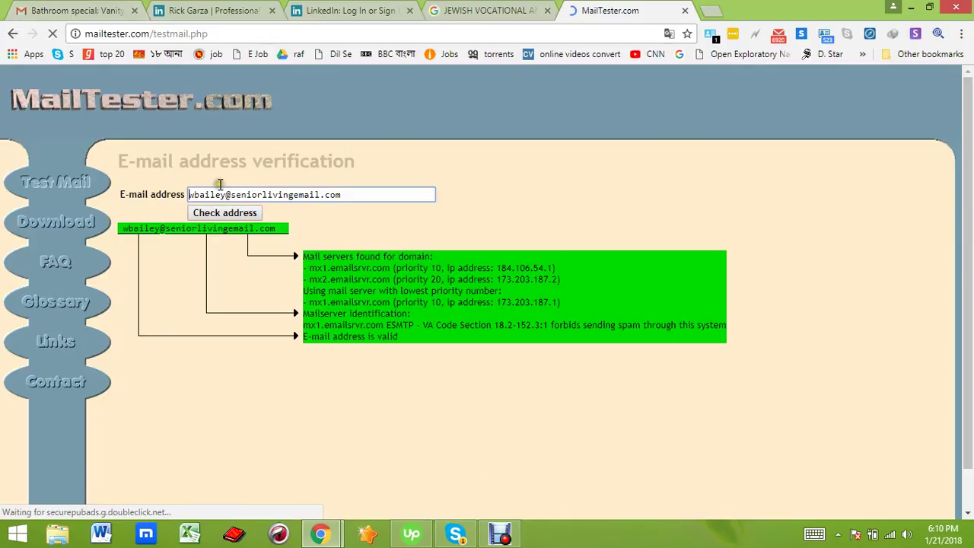
# - Switch to Google Sheets and set the status of row 250 to Yes
pyautogui.hotkey('alt', 'Tab')
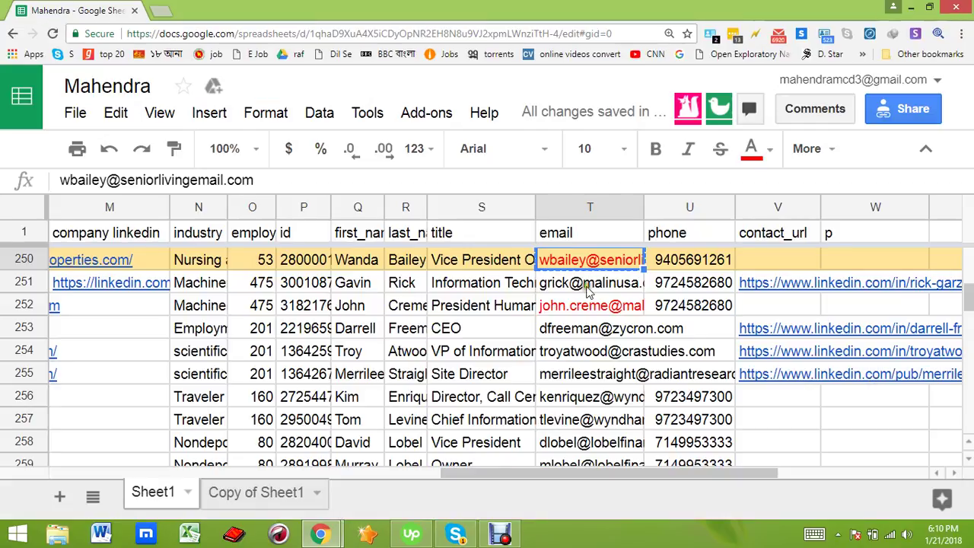
pyautogui.press('Home')
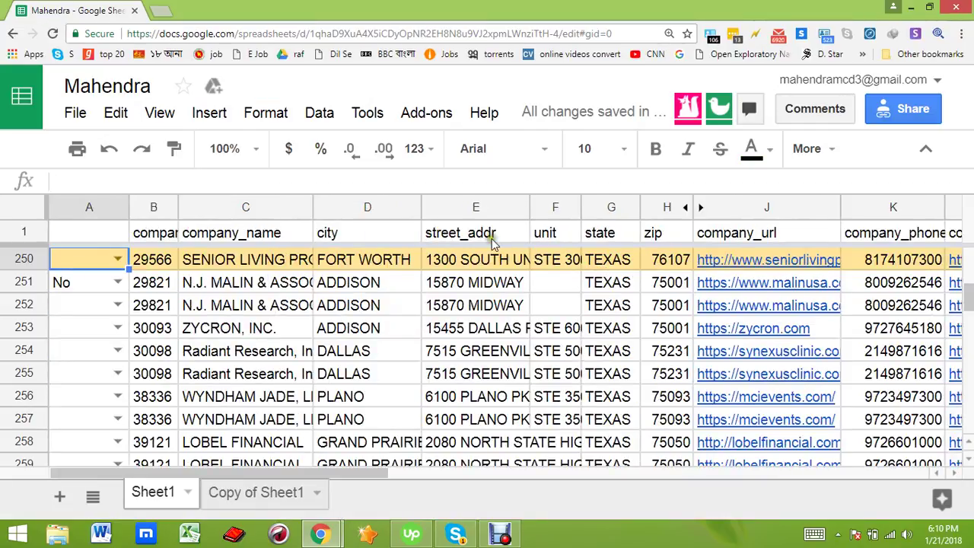
pyautogui.click(117, 260)
pyautogui.click(78, 282)
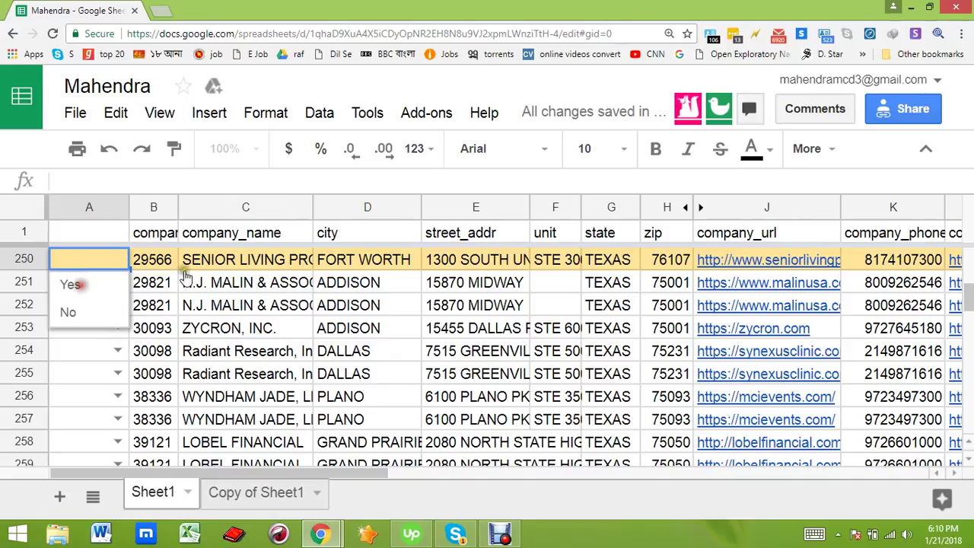
# - Copy the contact's email from row 252, verify it in MailTester, and highlight the address verification line in the report
pyautogui.press('Tab')
pyautogui.press('Tab')
pyautogui.press('Tab')
pyautogui.press('Tab')
pyautogui.press('Tab')
pyautogui.press('Tab')
pyautogui.press('Tab')
pyautogui.press('Tab')
pyautogui.press('Tab')
pyautogui.press('Tab')
pyautogui.press('Tab')
pyautogui.press('Tab')
pyautogui.press('Tab')
pyautogui.press('Tab')
pyautogui.press('Tab')
pyautogui.press('Tab')
pyautogui.press('Tab')
pyautogui.press('Tab')
pyautogui.press('Tab')
pyautogui.press('Tab')
pyautogui.press('Tab')
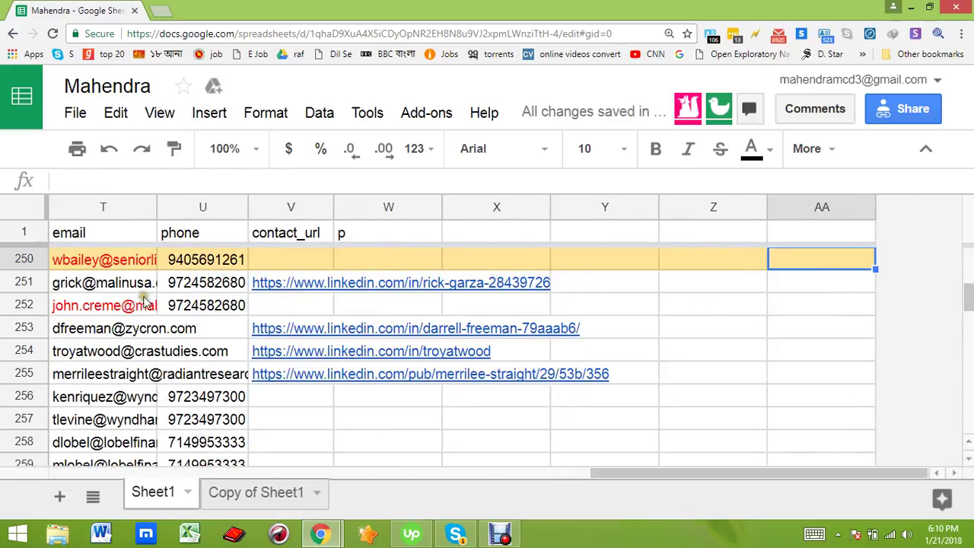
pyautogui.click(145, 306)
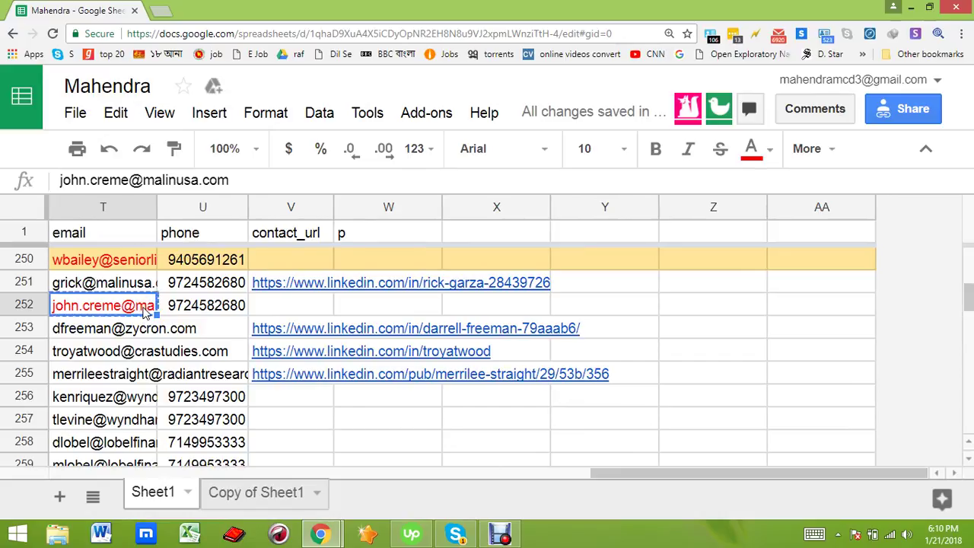
pyautogui.hotkey('alt', 'Tab')
pyautogui.tripleClick(198, 196)
pyautogui.hotkey('ctrl', 'v')
pyautogui.click(239, 214)
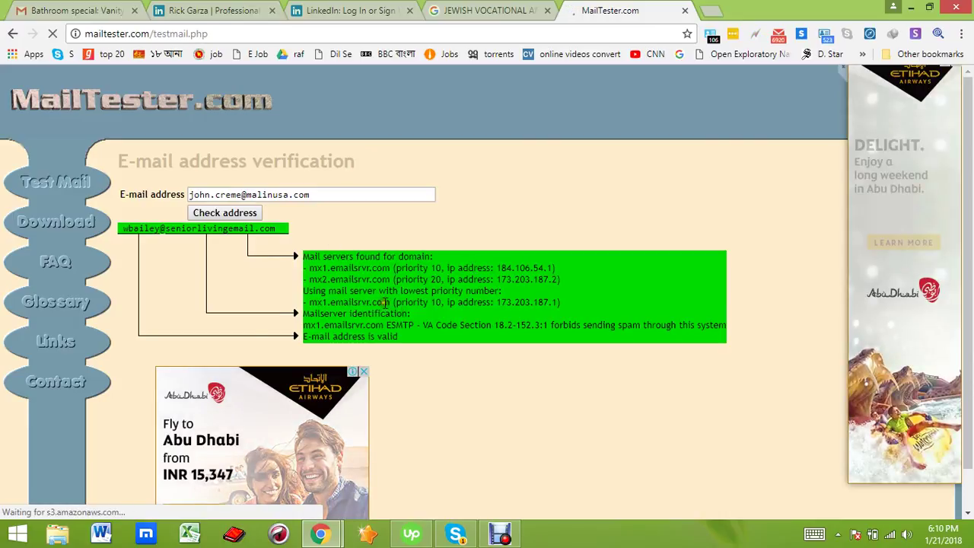
pyautogui.moveTo(419, 343); pyautogui.dragTo(428, 342)
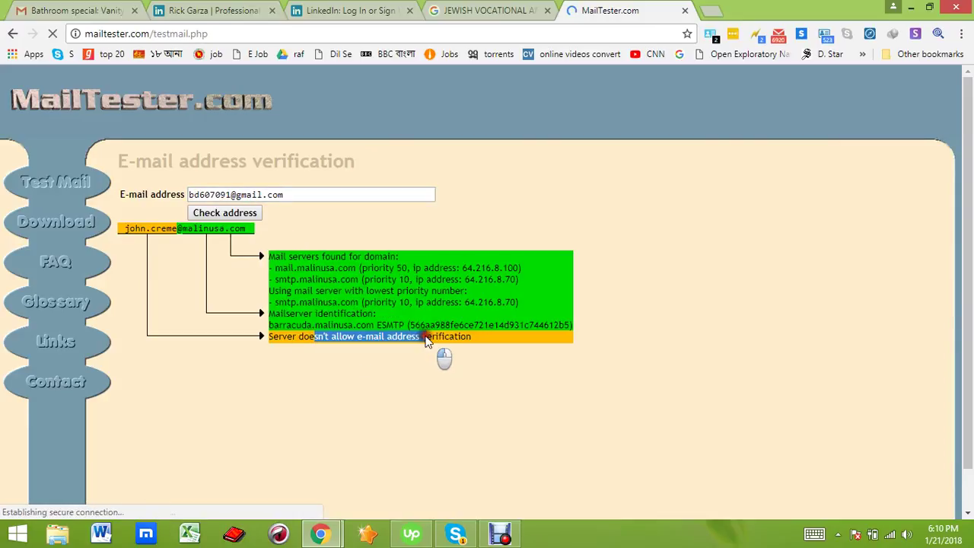
# - Switch to Google Sheets and reset the text color of the contact's email in row 250 to the default
pyautogui.hotkey('alt', 'Tab')
pyautogui.click(125, 259)
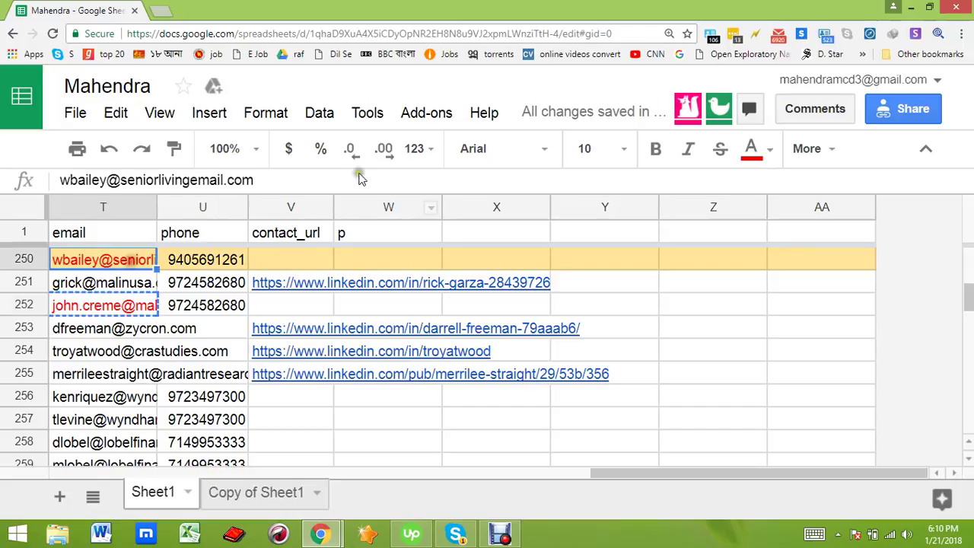
pyautogui.click(769, 151)
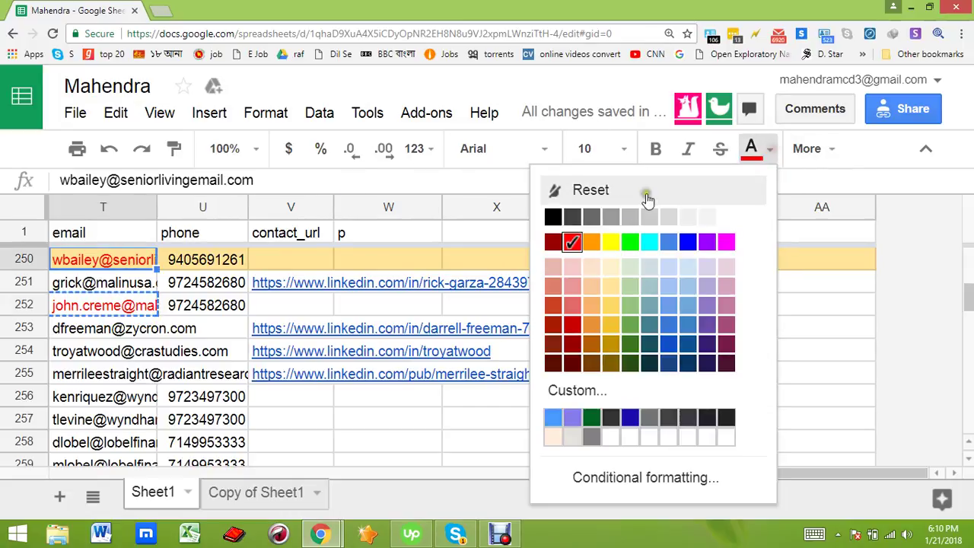
pyautogui.click(597, 192)
pyautogui.click(135, 309)
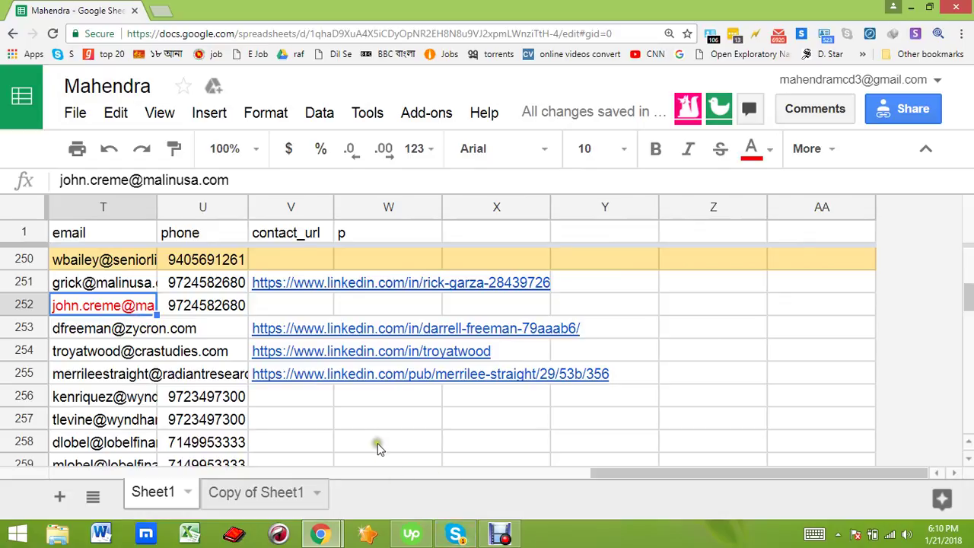
pyautogui.click(499, 534)
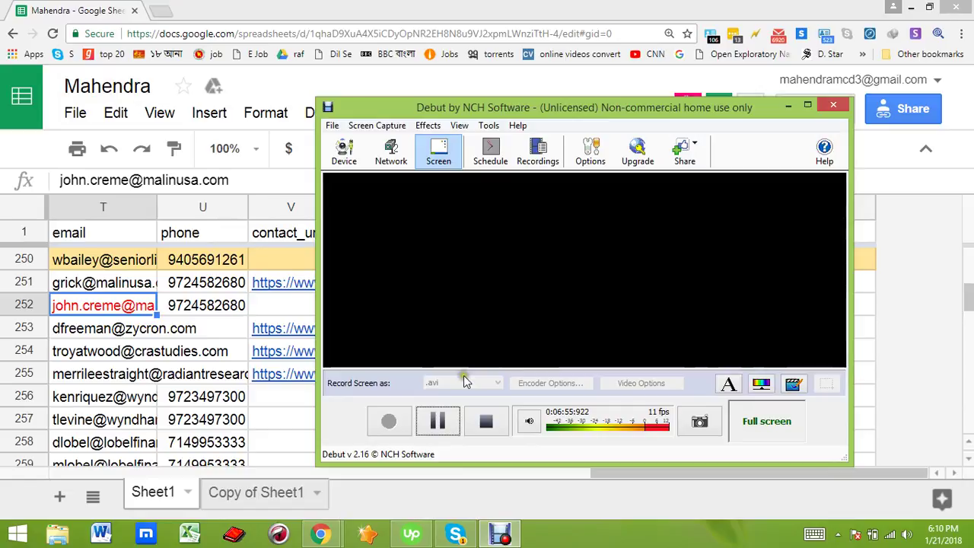